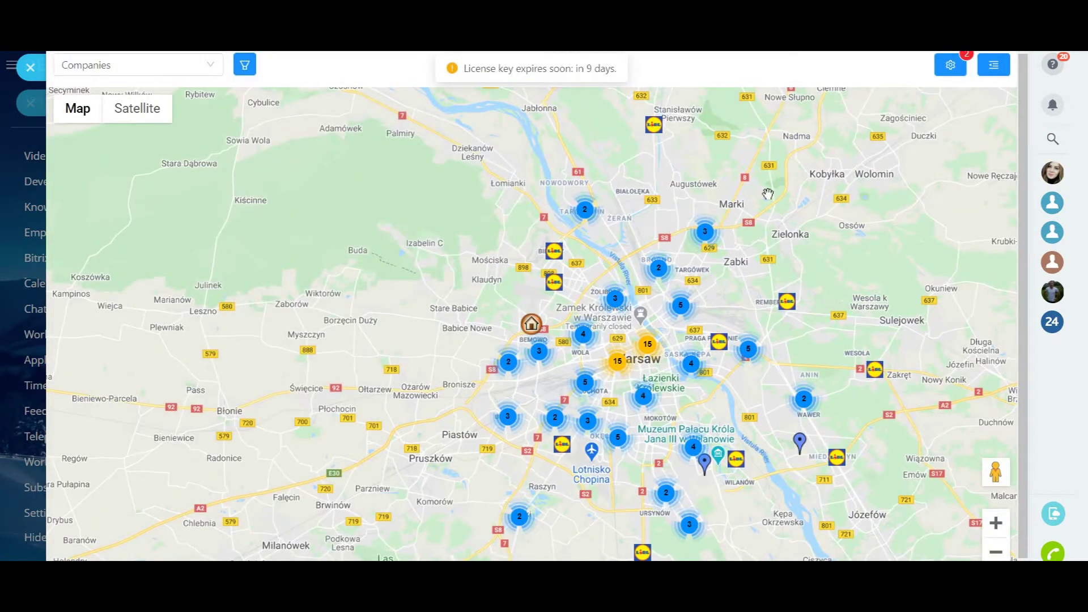
# Review the visible company fields in the map app's settings and save them
pyautogui.click(951, 67)
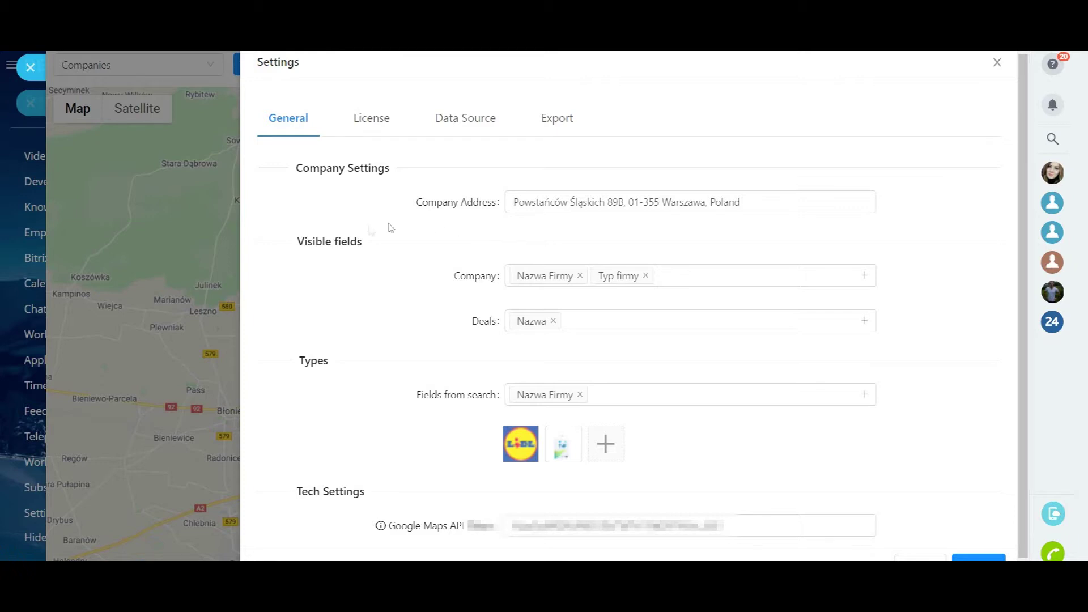
pyautogui.click(683, 274)
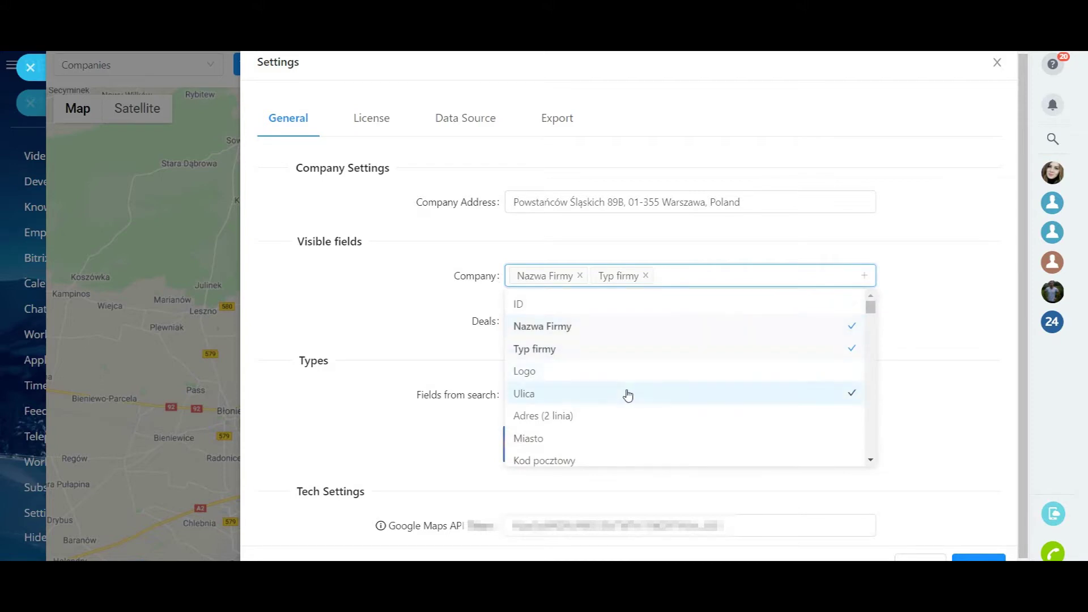
pyautogui.click(976, 558)
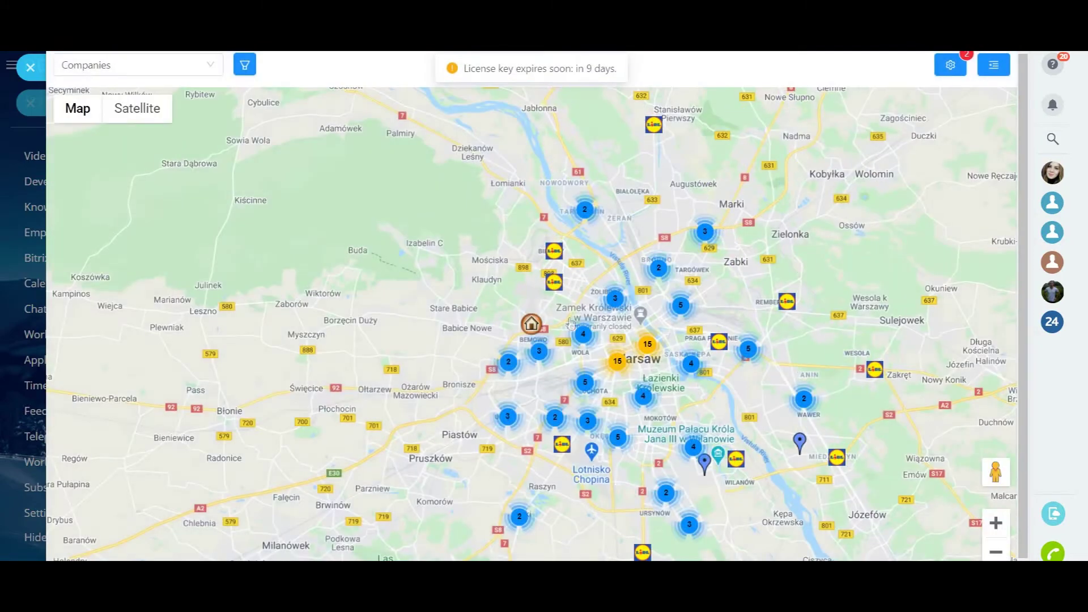
# Inspect a Lidl company marker, view Test deal 2 on the deals map, then return to companies
pyautogui.click(554, 286)
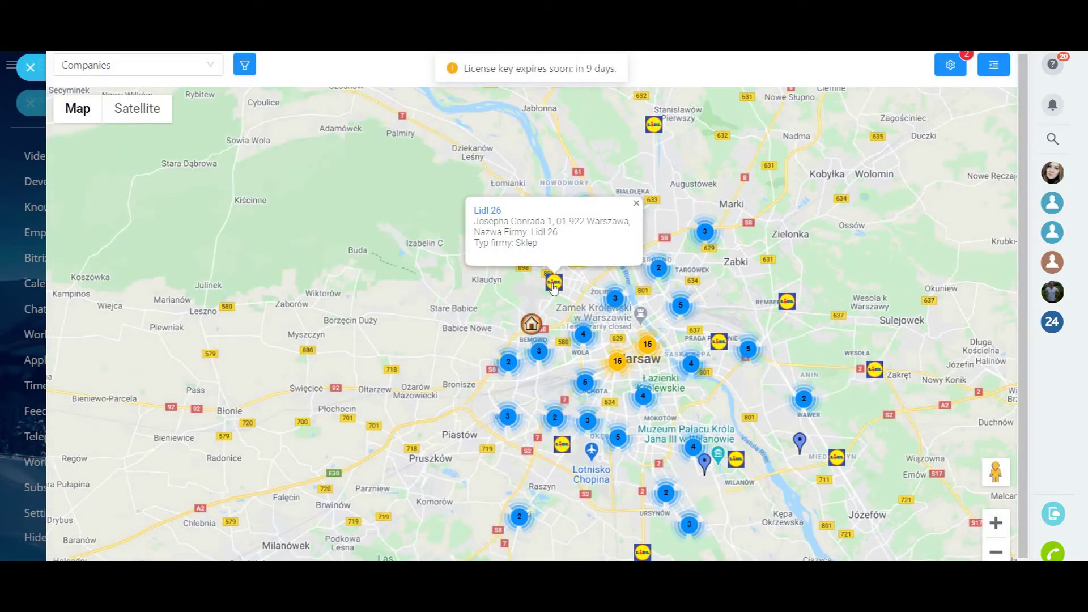
pyautogui.click(190, 69)
pyautogui.click(93, 101)
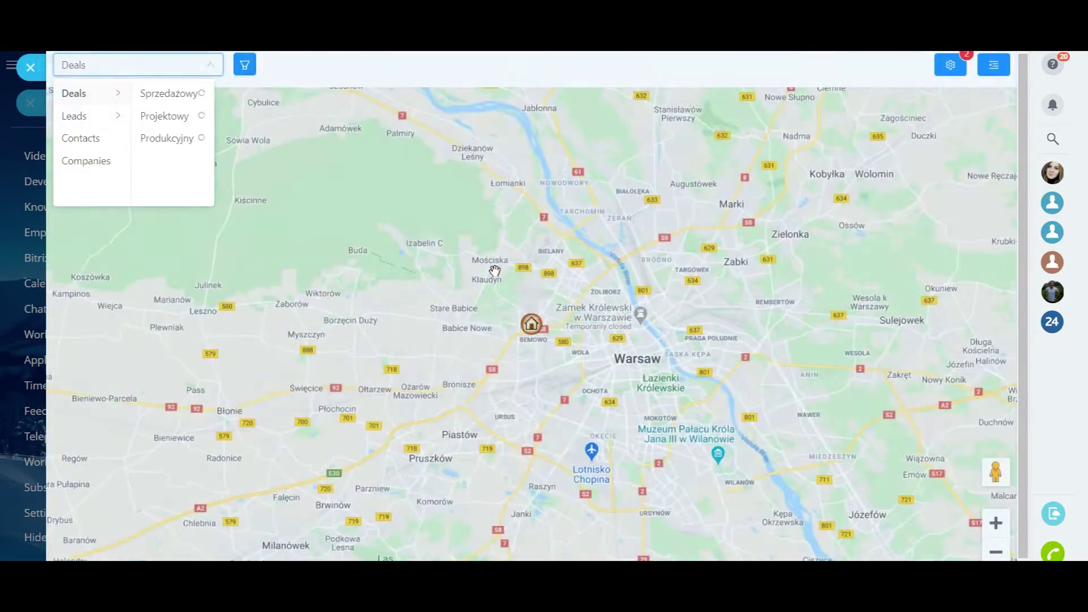
pyautogui.click(539, 361)
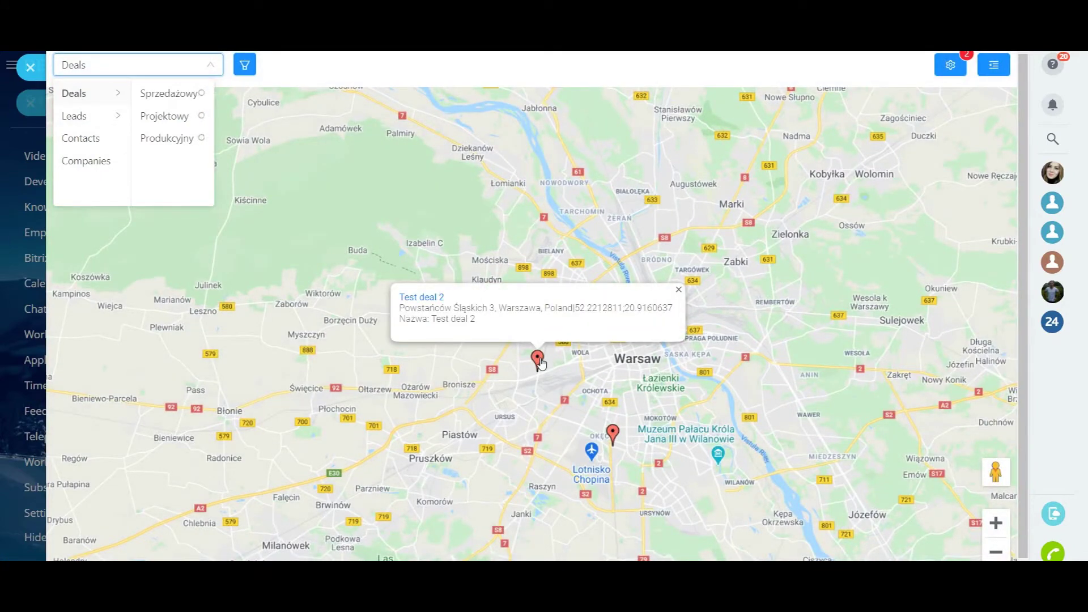
pyautogui.click(81, 138)
pyautogui.click(86, 161)
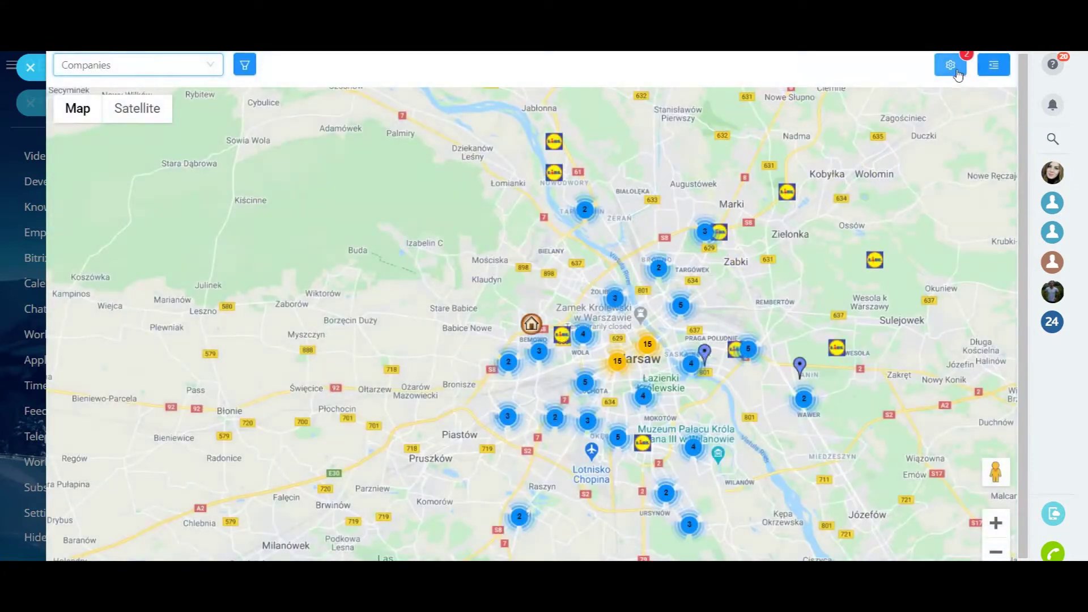
# Replace the second company type image with the b-cloud picture, name it 'bi', and save
pyautogui.click(956, 71)
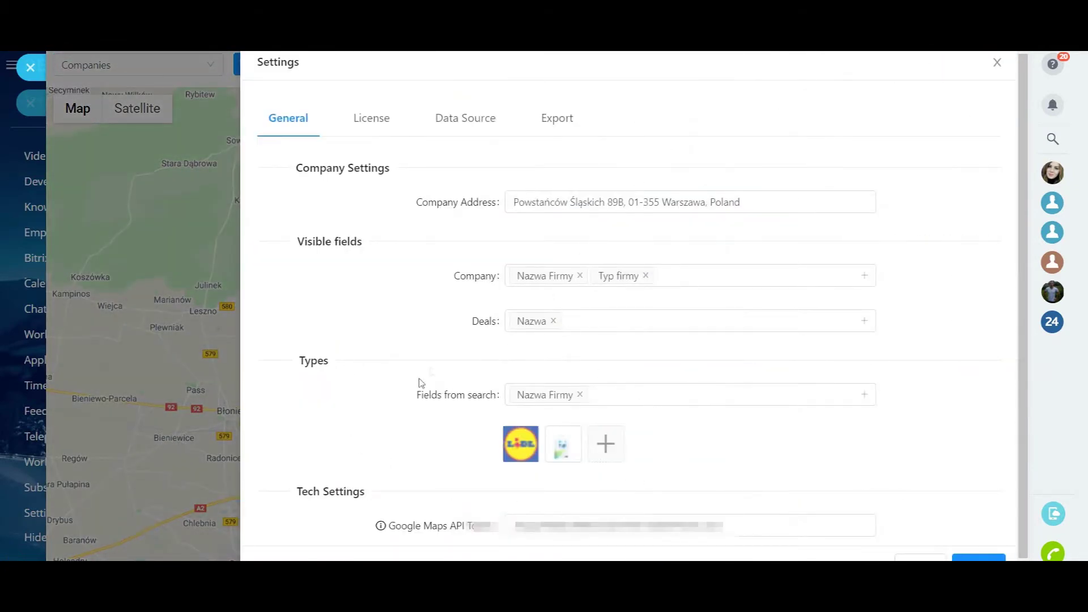
pyautogui.click(571, 444)
pyautogui.click(563, 445)
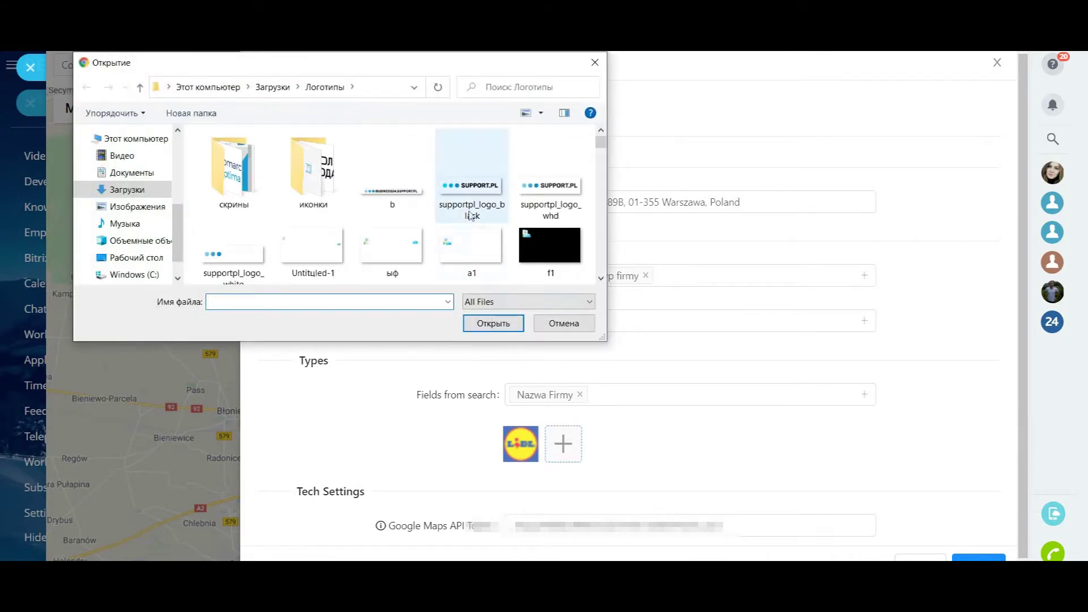
pyautogui.scroll(-10, 470, 216)
pyautogui.click(313, 164)
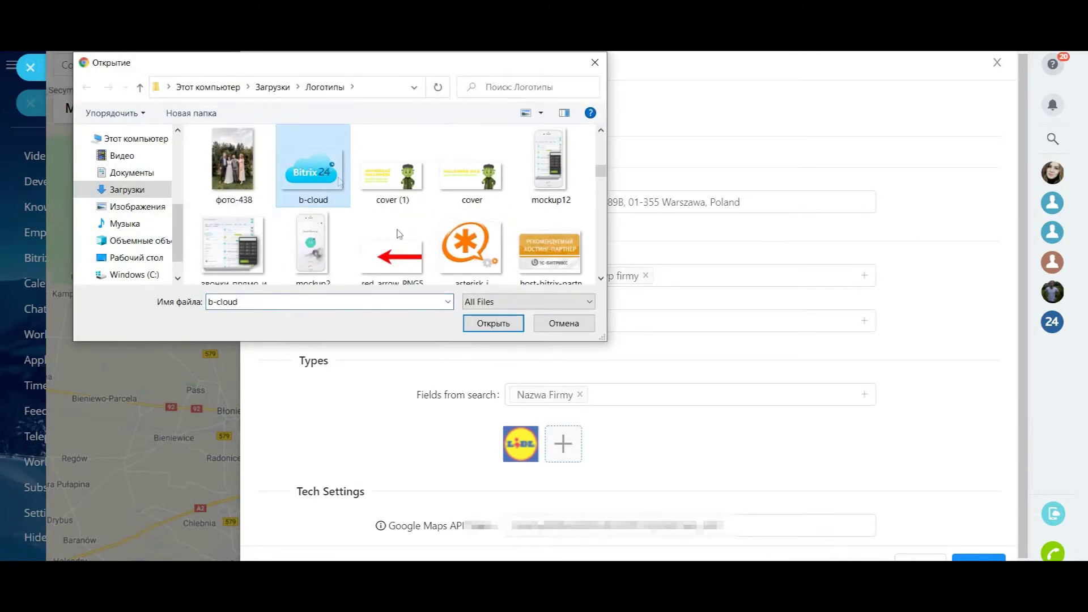
pyautogui.click(484, 323)
pyautogui.click(438, 144)
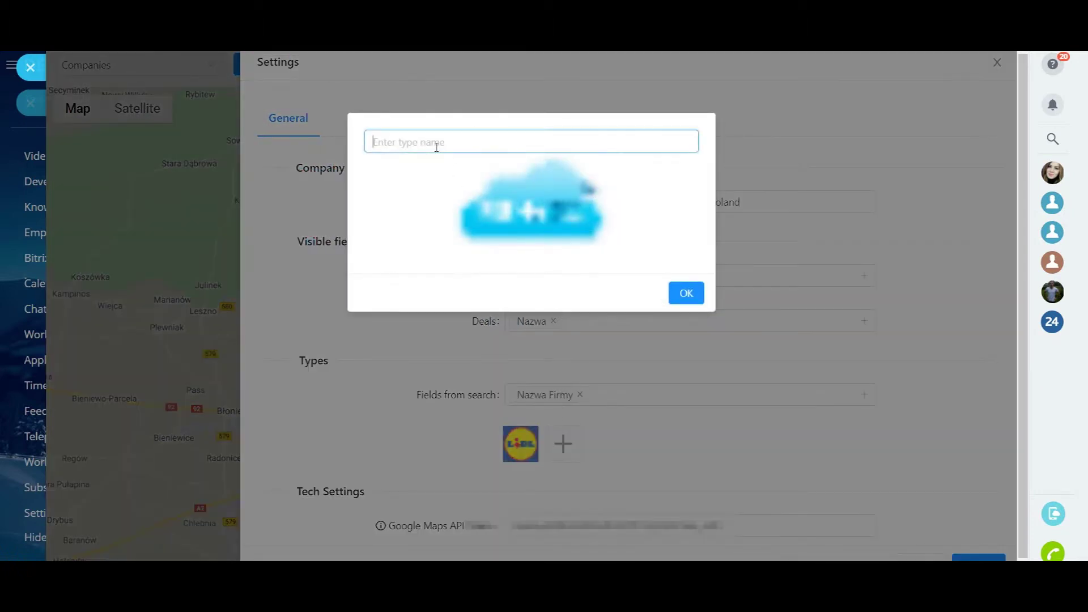
pyautogui.write('bitrix24')
pyautogui.click(685, 294)
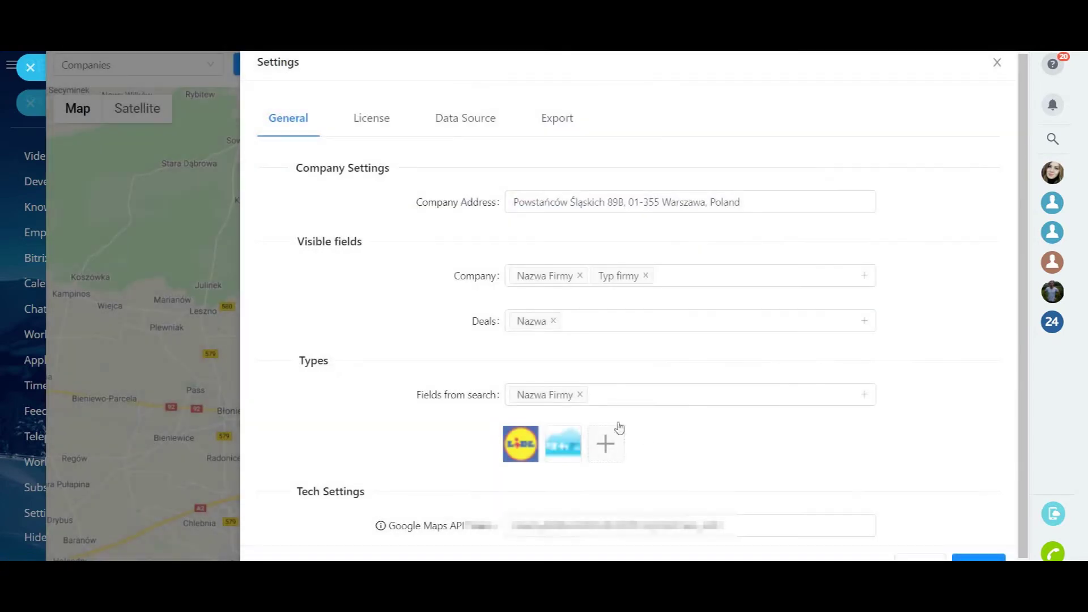
pyautogui.moveTo(562, 440)
pyautogui.click(975, 558)
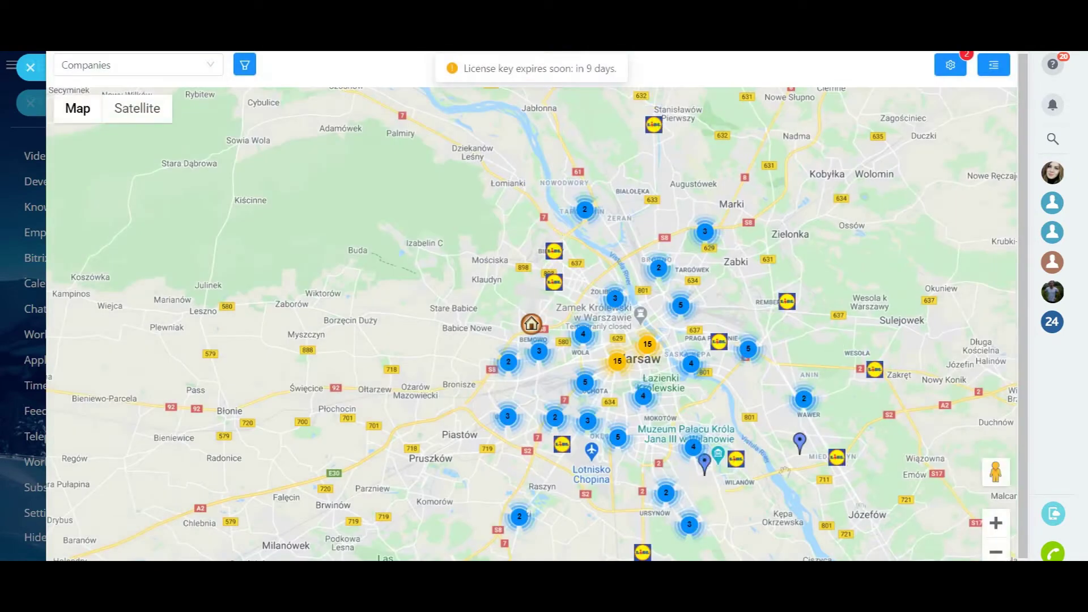
# Filter the map to Nazwa Firmy 'bitrix24' and view the found company's details
pyautogui.click(245, 64)
pyautogui.click(545, 167)
pyautogui.click(433, 192)
pyautogui.click(435, 200)
pyautogui.write('bitrix2')
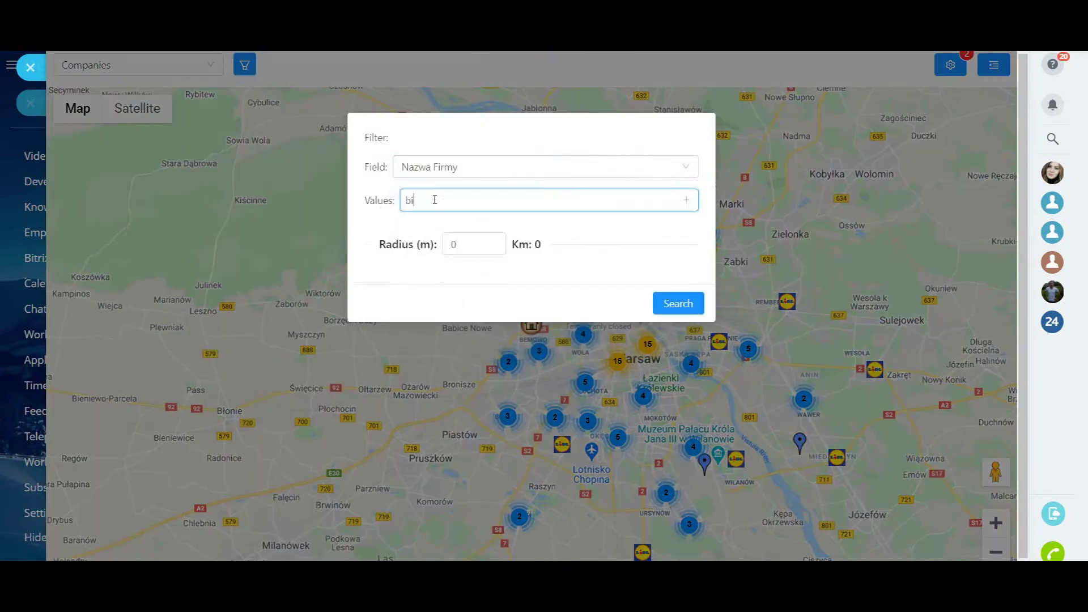
pyautogui.write('4')
pyautogui.click(675, 307)
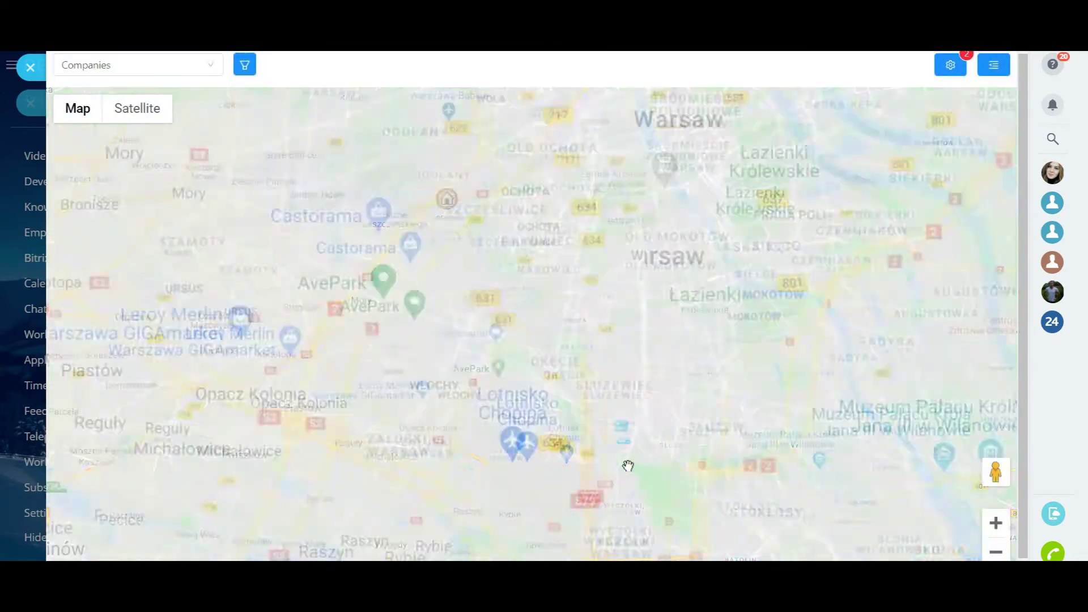
pyautogui.click(624, 424)
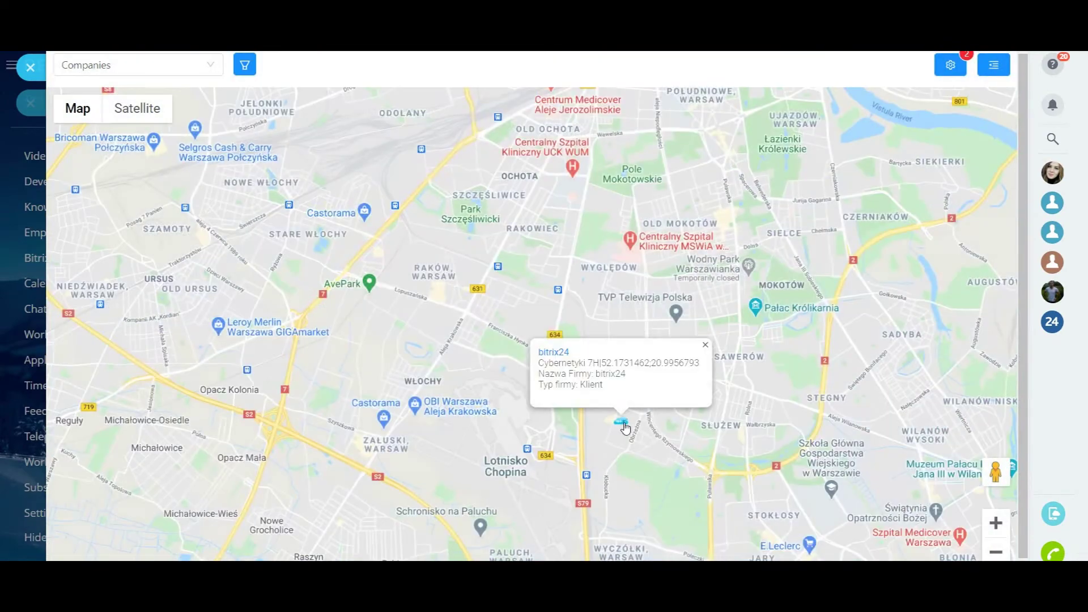
pyautogui.click(951, 65)
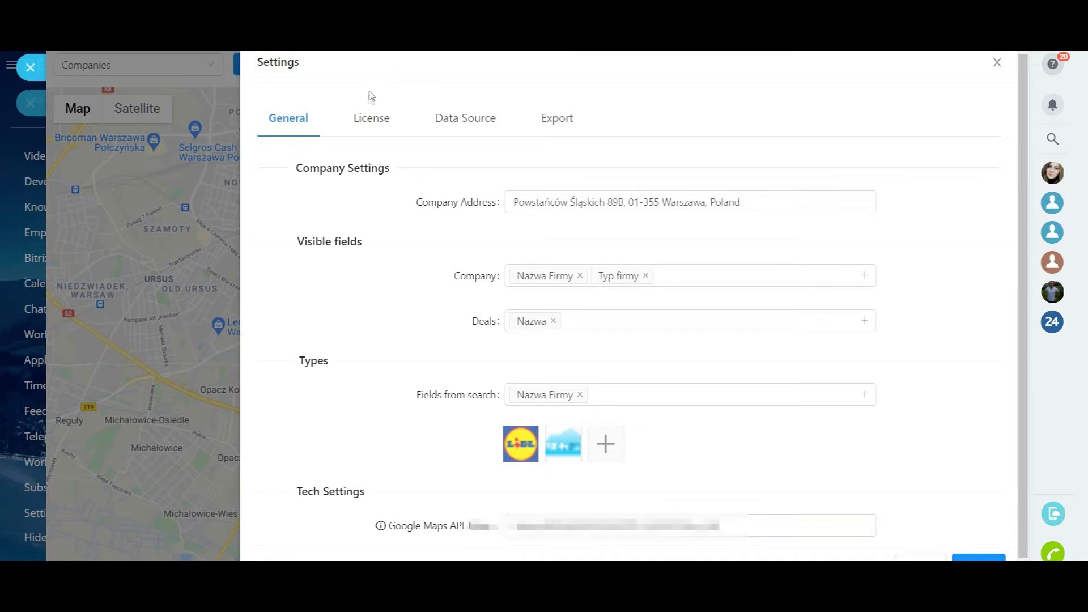
# Check the trial licence details, then bring up the Data Source settings
pyautogui.click(371, 117)
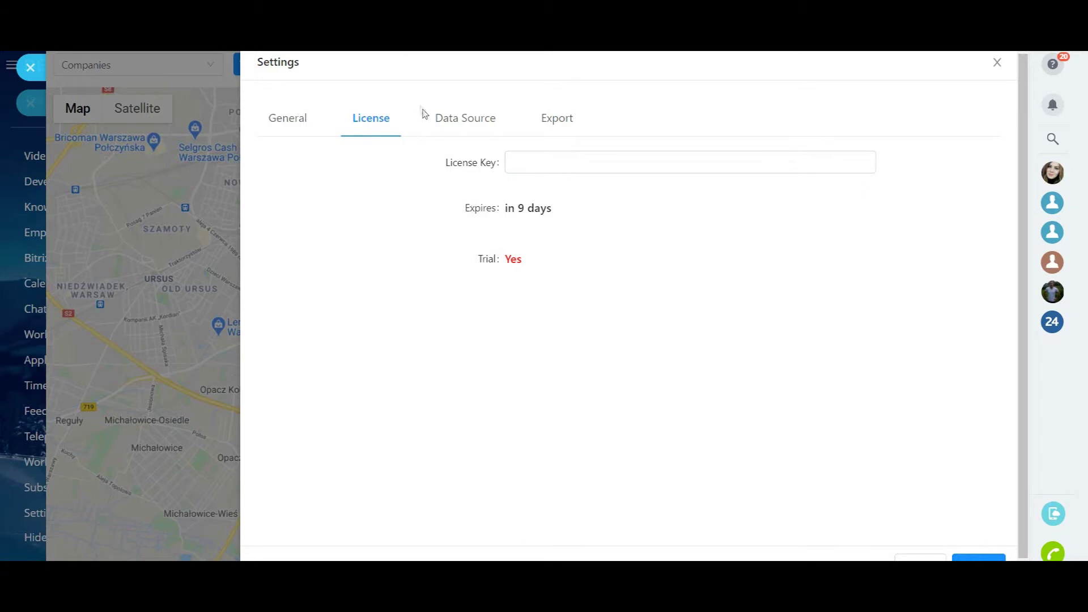
pyautogui.click(438, 122)
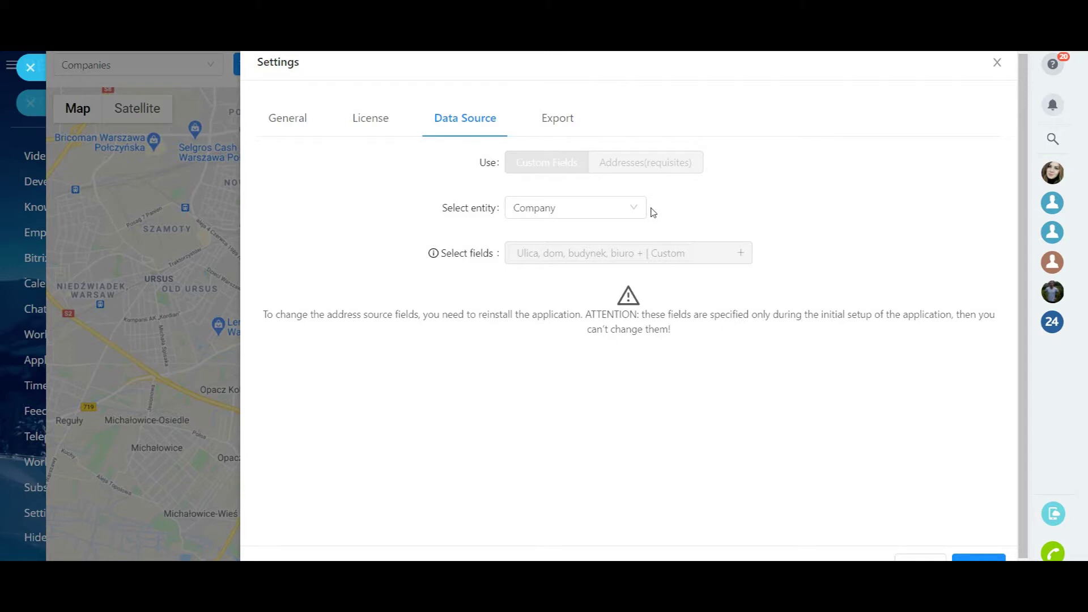
pyautogui.click(617, 211)
pyautogui.click(618, 211)
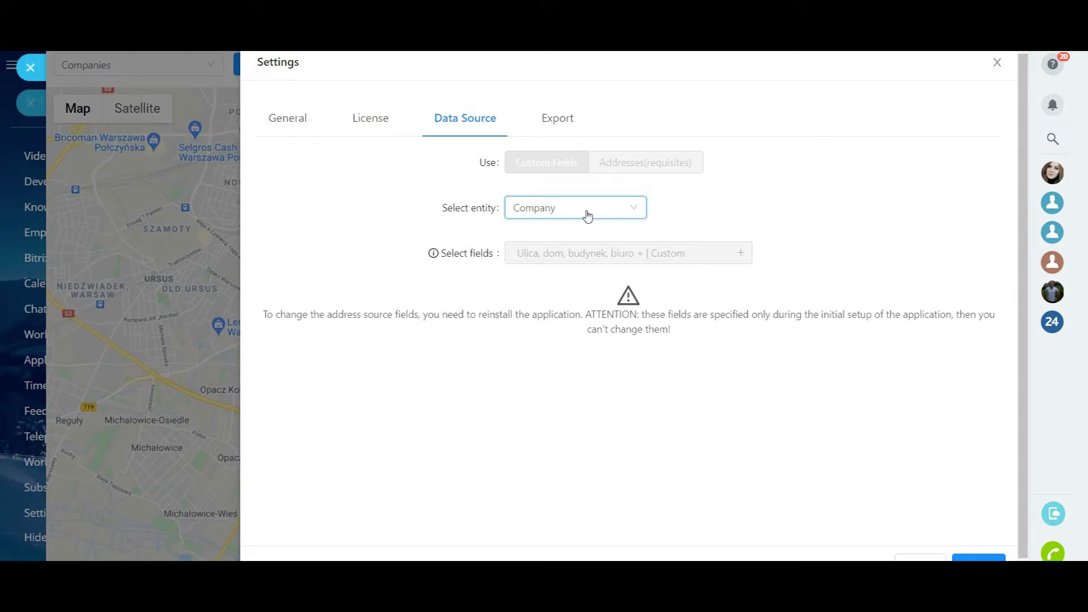
# In export settings, drop NIP and add ID to the exported company columns
pyautogui.click(570, 120)
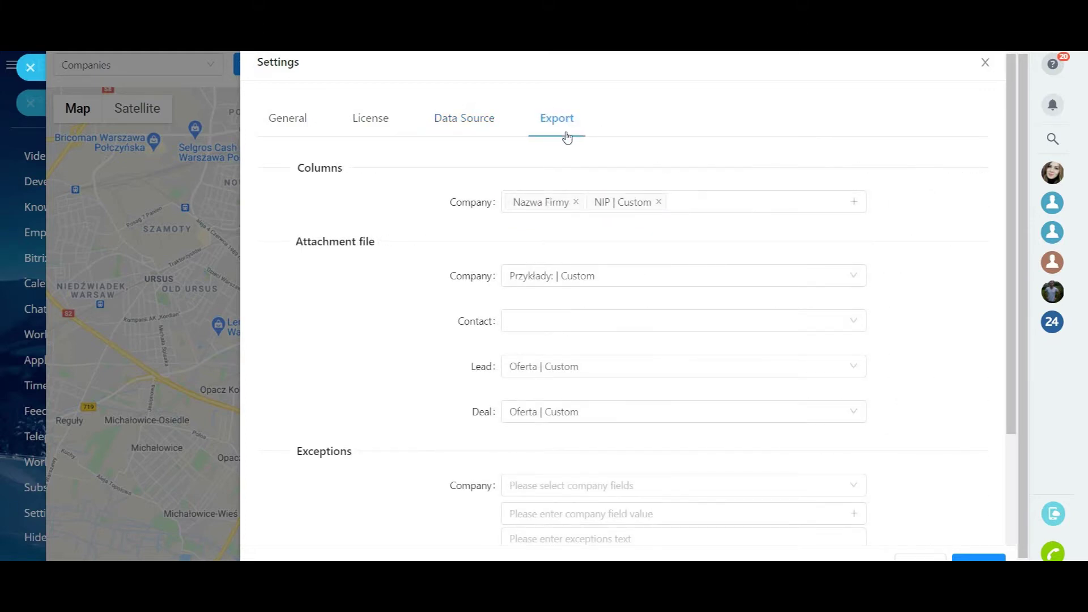
pyautogui.click(682, 200)
pyautogui.click(659, 202)
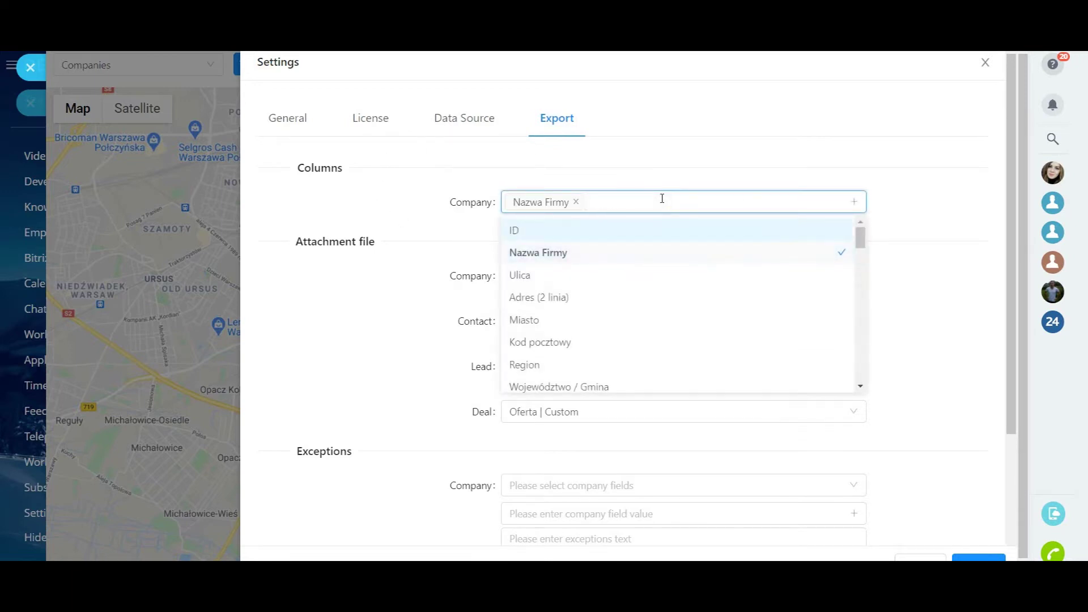
pyautogui.click(516, 229)
pyautogui.scroll(-8, 595, 292)
pyautogui.scroll(-6, 600, 300)
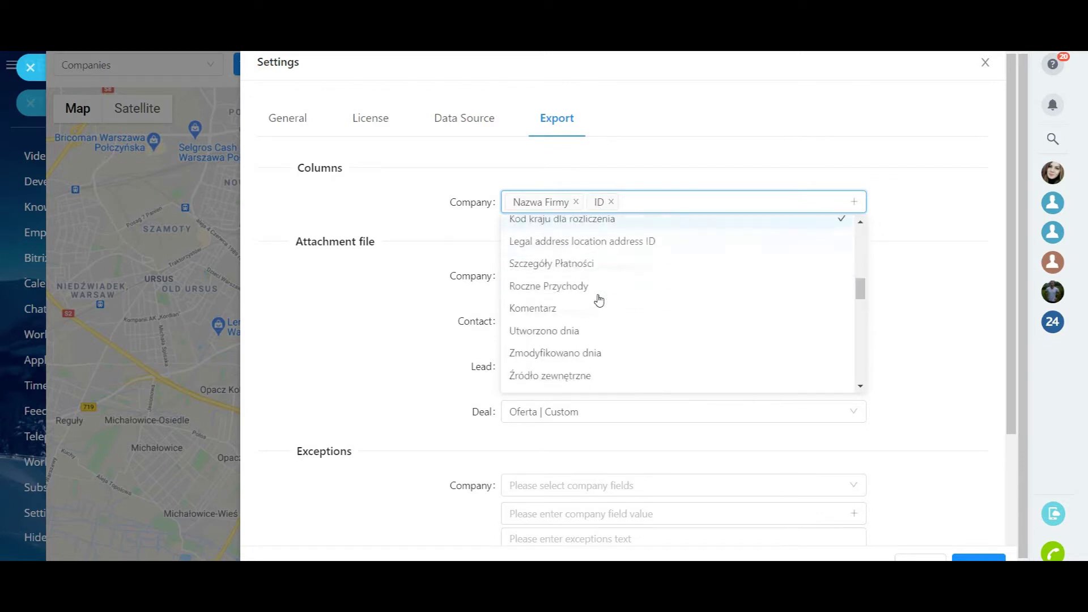
pyautogui.click(601, 219)
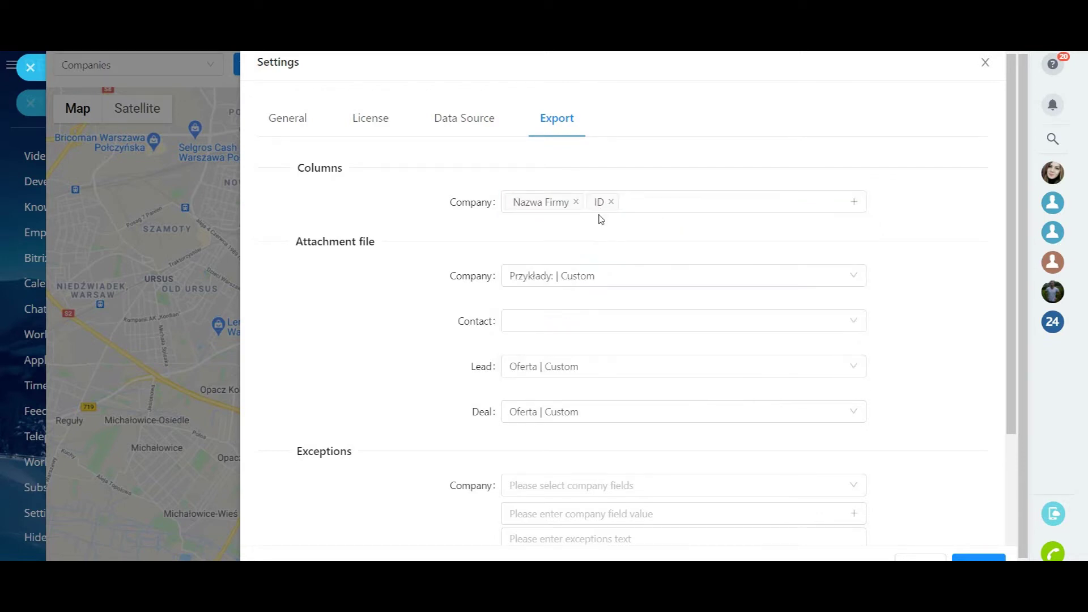
# Attach Przykłady to exported companies and Oferta | Custom to exported leads and deals
pyautogui.click(658, 276)
pyautogui.click(577, 348)
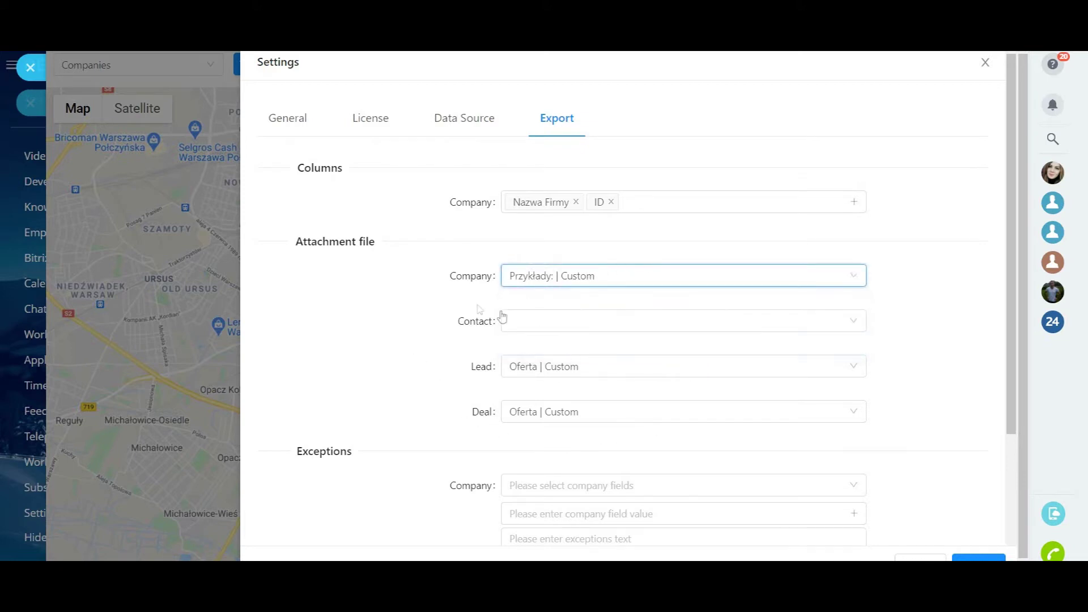
pyautogui.click(539, 322)
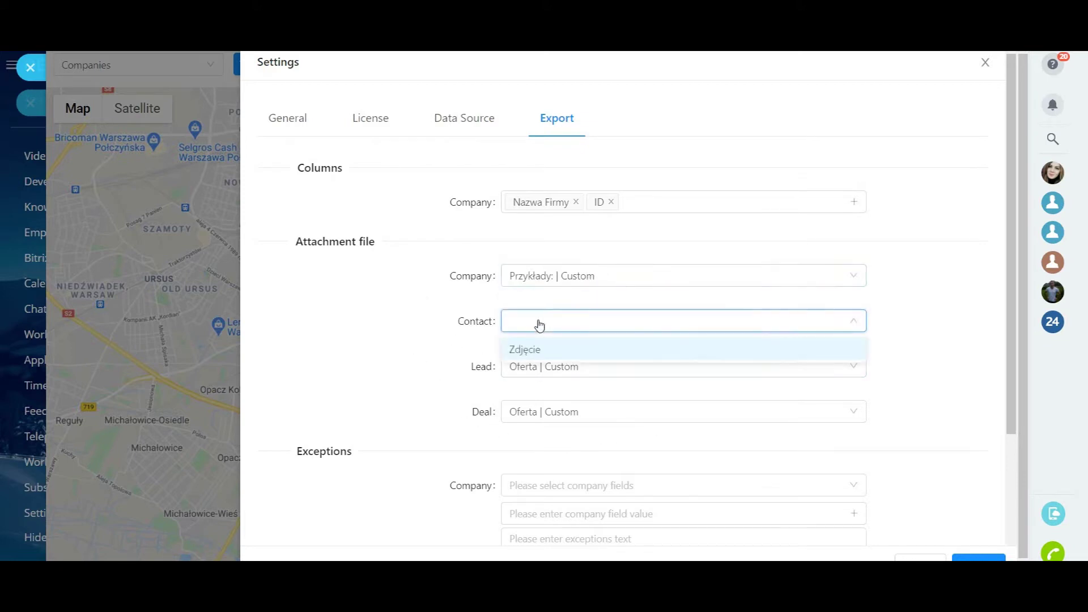
pyautogui.click(539, 323)
pyautogui.click(554, 367)
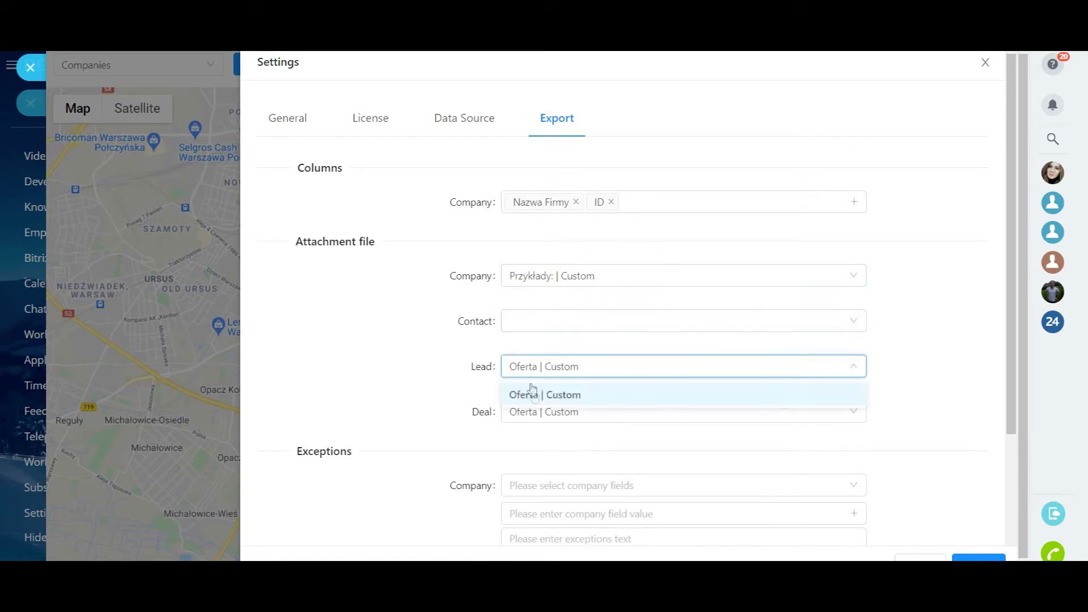
pyautogui.click(559, 394)
pyautogui.click(579, 413)
pyautogui.click(559, 440)
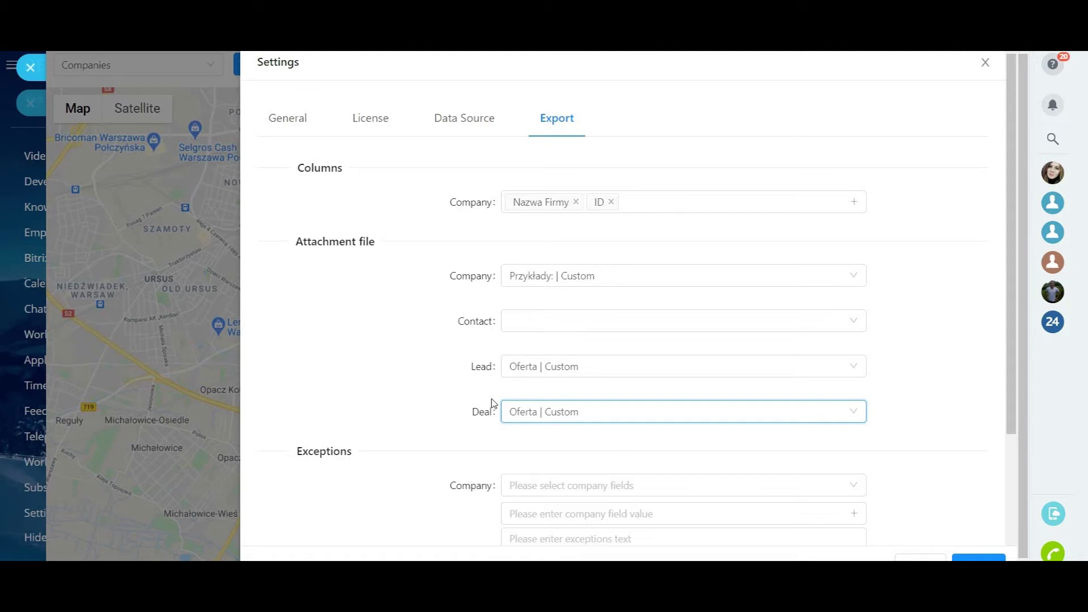
# Add an exception matching Nazwa Firmy 'Lidl' with the text '20$ off for lidl stores'
pyautogui.scroll(-1, 493, 404)
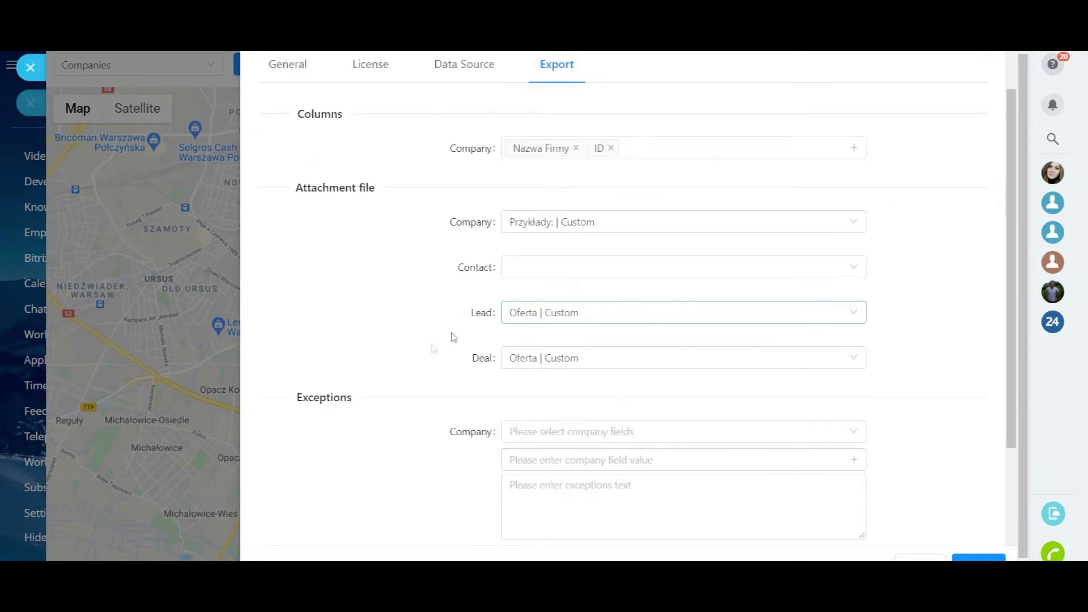
pyautogui.scroll(-3, 449, 409)
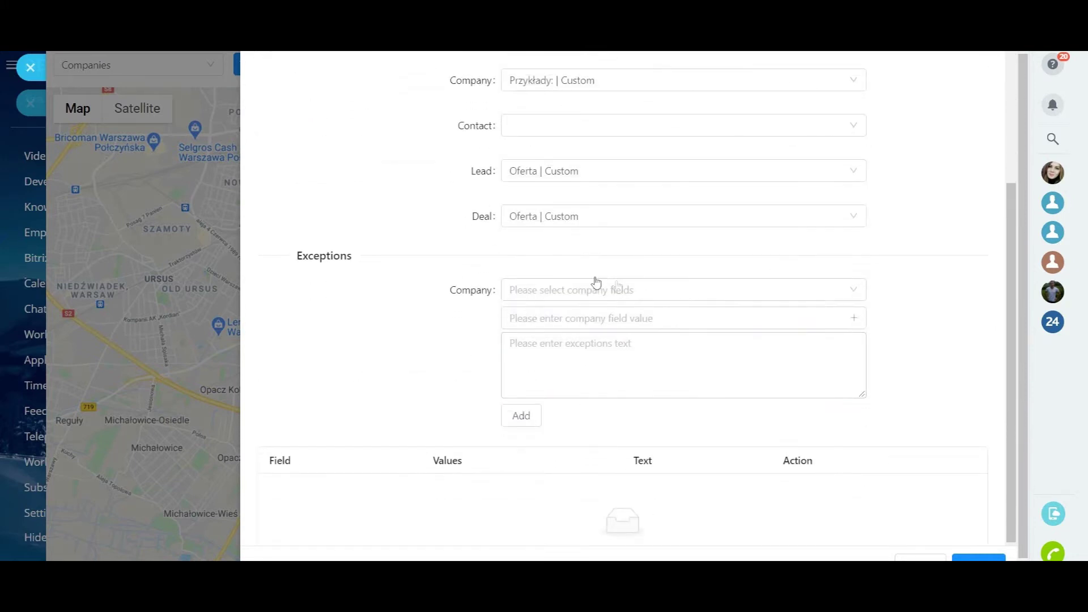
pyautogui.click(649, 291)
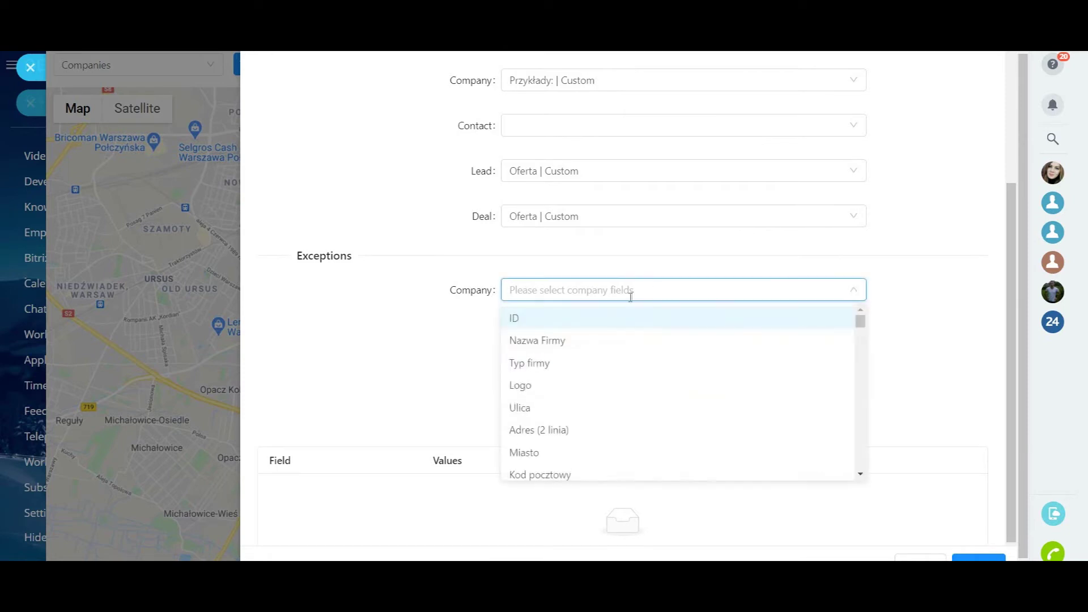
pyautogui.click(583, 343)
pyautogui.click(559, 319)
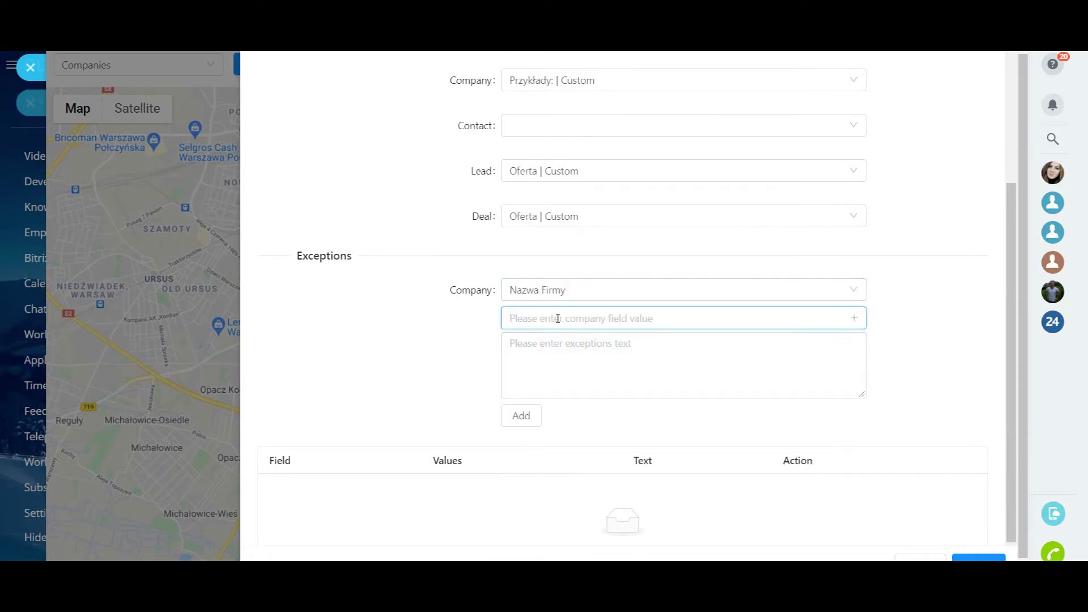
pyautogui.write('Lidl')
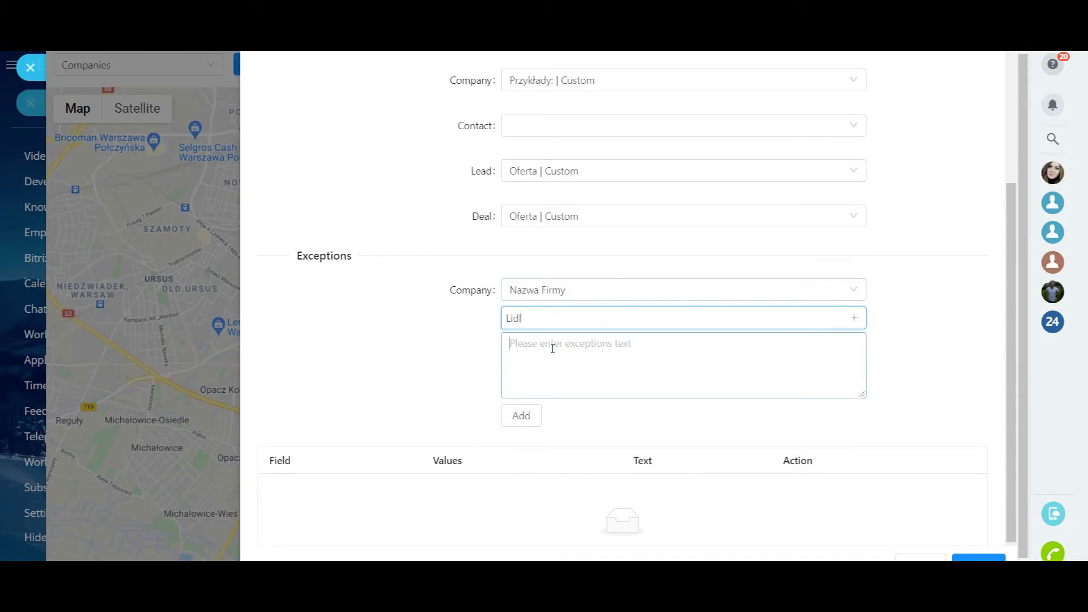
pyautogui.click(554, 354)
pyautogui.write('20$ off for lidl')
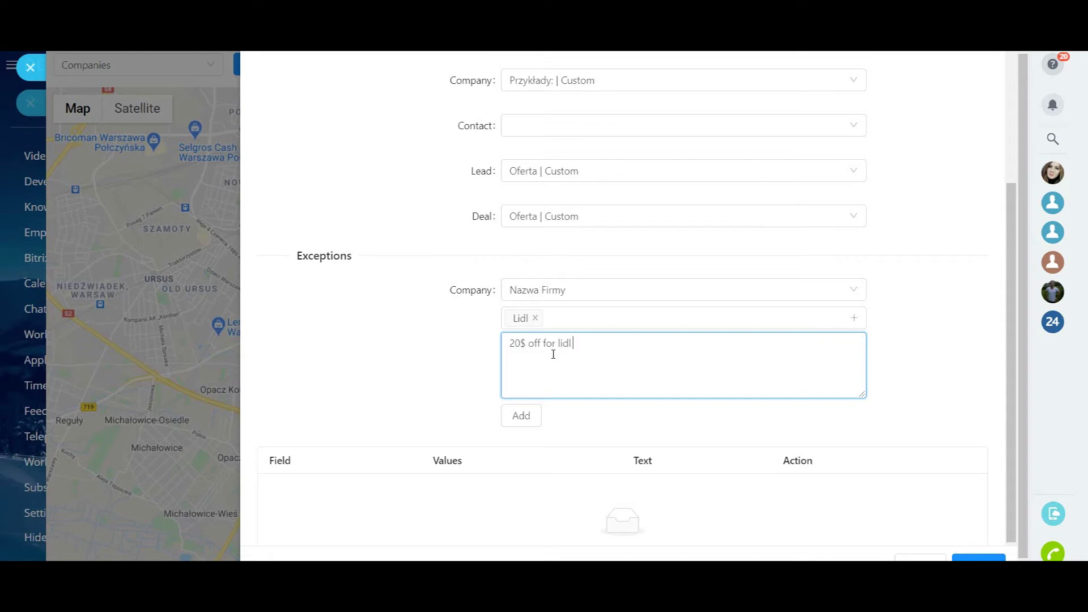
pyautogui.write('tores')
pyautogui.click(514, 423)
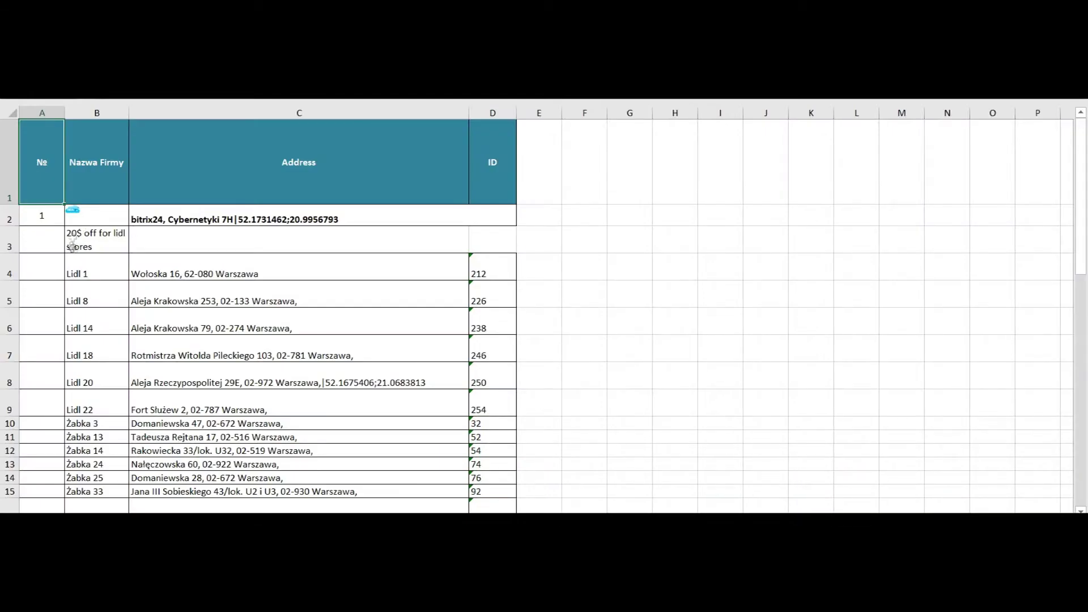
# Select cell B3 with the discount note and drag column B wider to fit company names
pyautogui.click(72, 244)
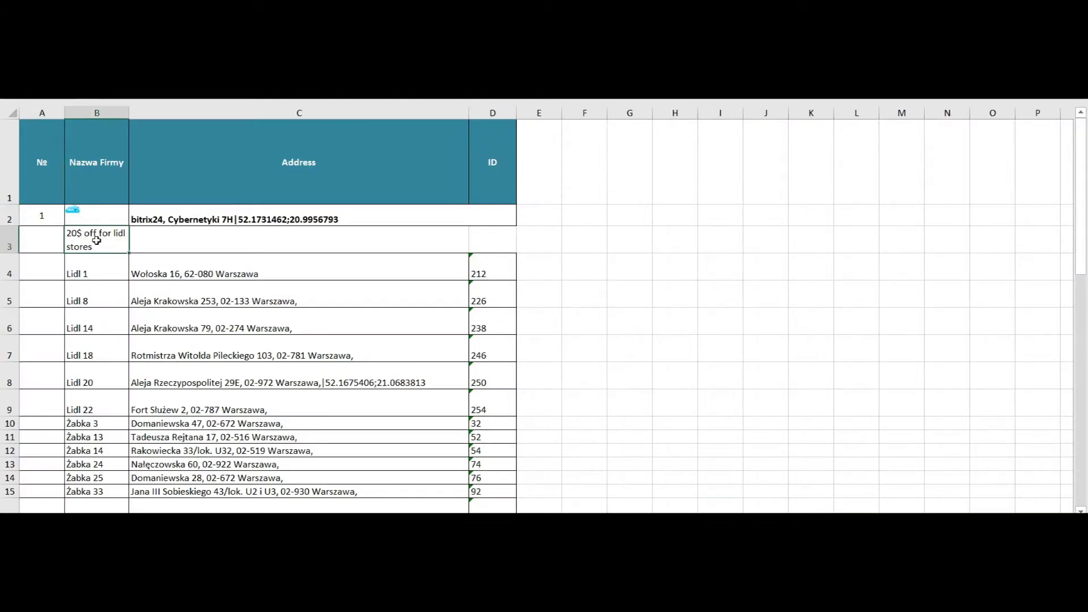
pyautogui.scroll(-4, 349, 258)
pyautogui.moveTo(129, 112); pyautogui.dragTo(181, 113)
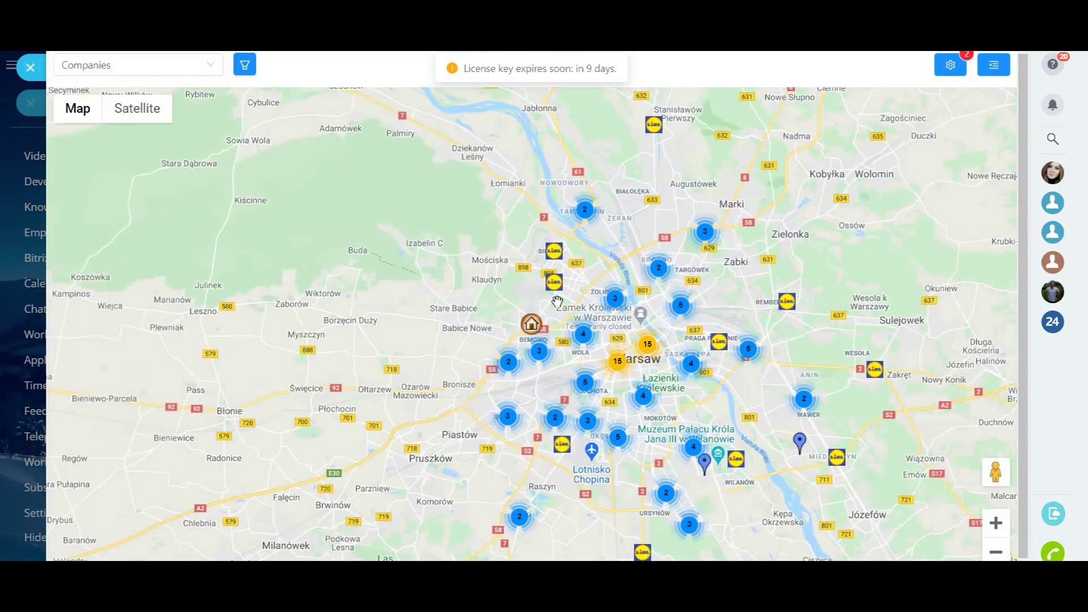
# Filter the map to companies whose Typ firmy is Klient
pyautogui.click(542, 280)
pyautogui.click(540, 280)
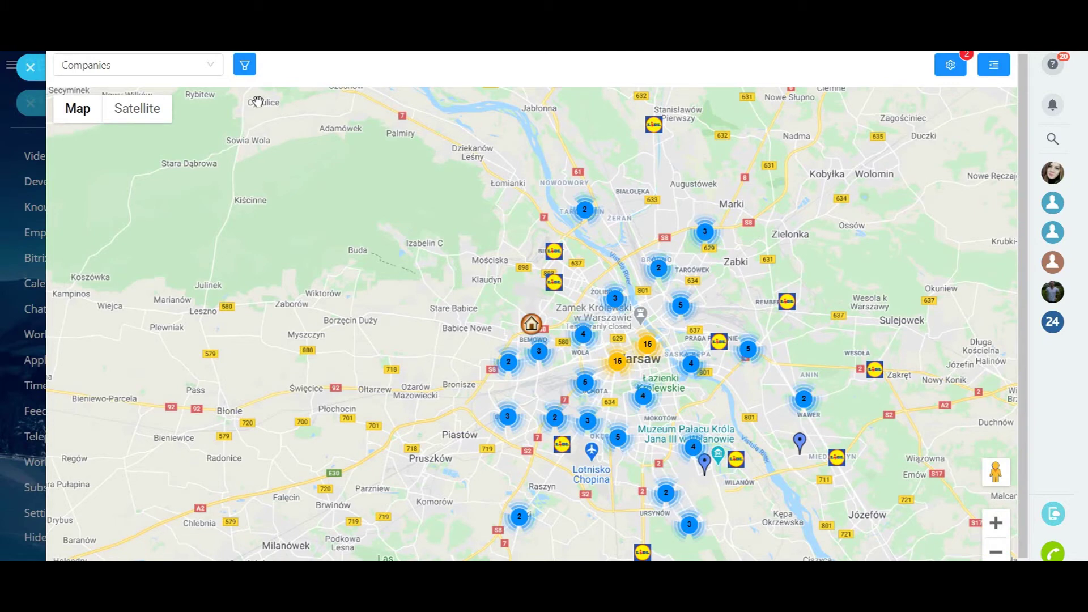
pyautogui.click(252, 73)
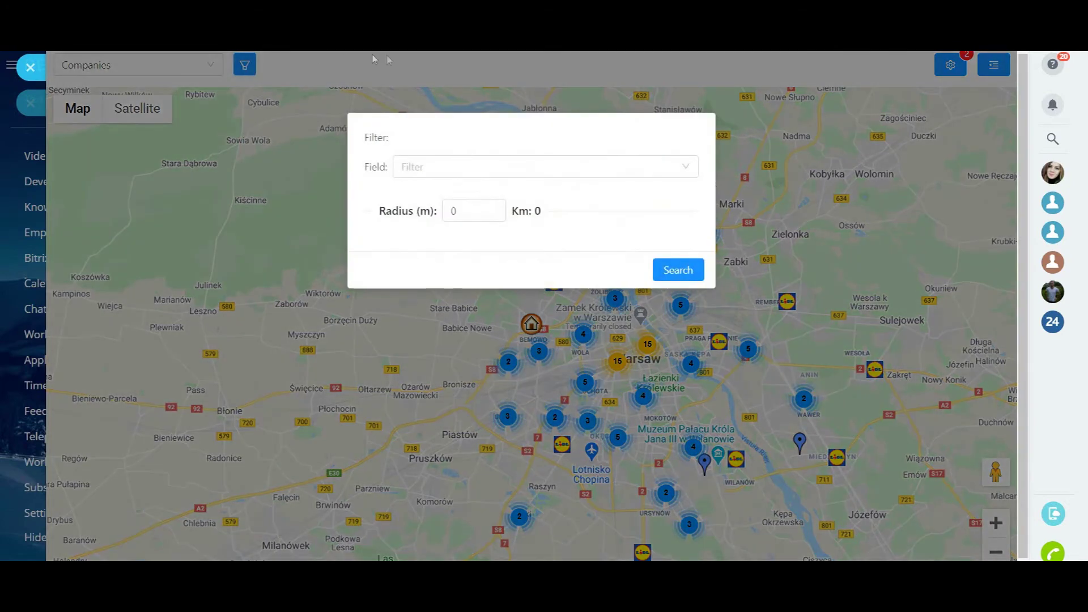
pyautogui.click(466, 168)
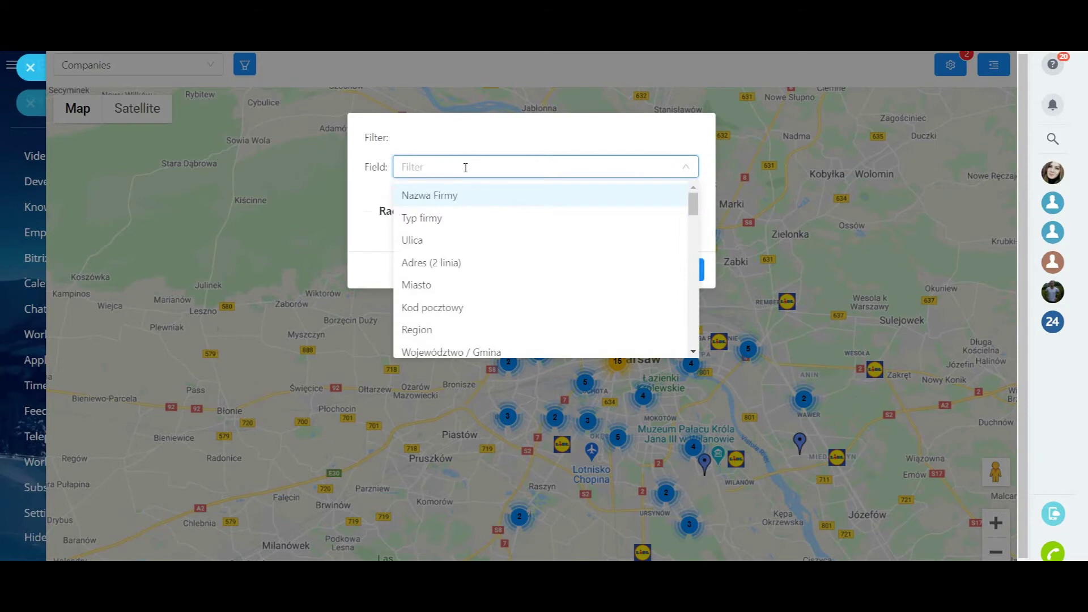
pyautogui.click(447, 217)
pyautogui.click(464, 199)
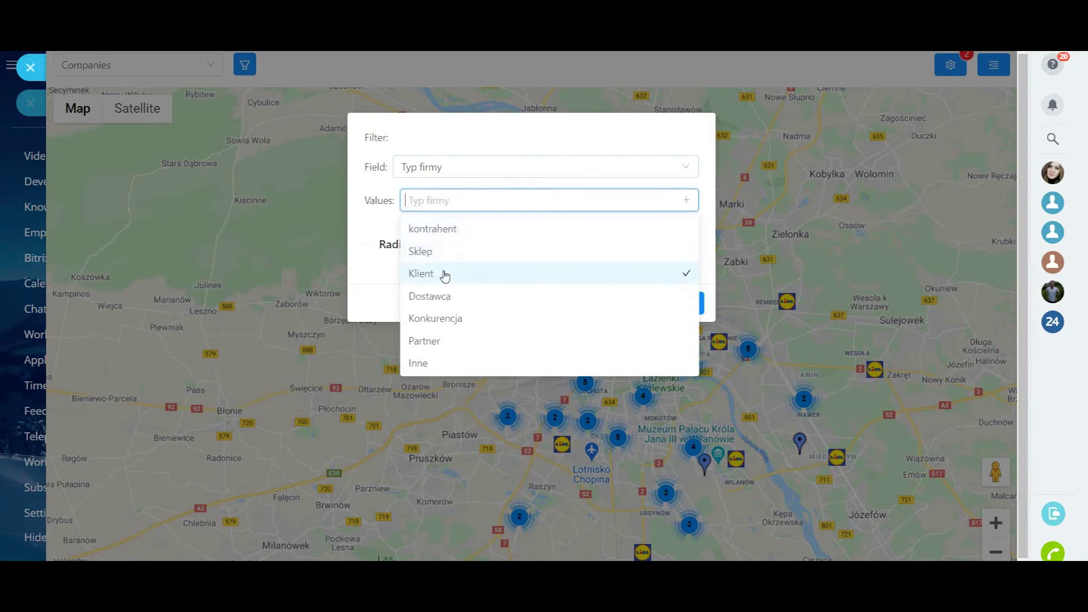
pyautogui.click(445, 274)
pyautogui.click(357, 282)
pyautogui.click(676, 306)
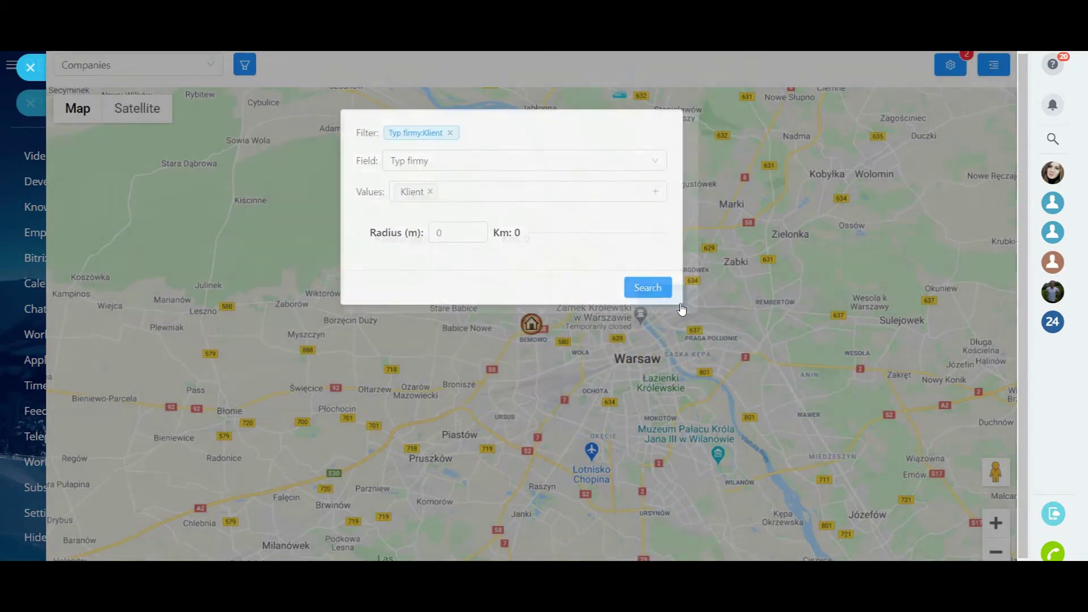
# View the Głośniki i Słuchawki and bitrix24 client details and open the route list
pyautogui.click(553, 406)
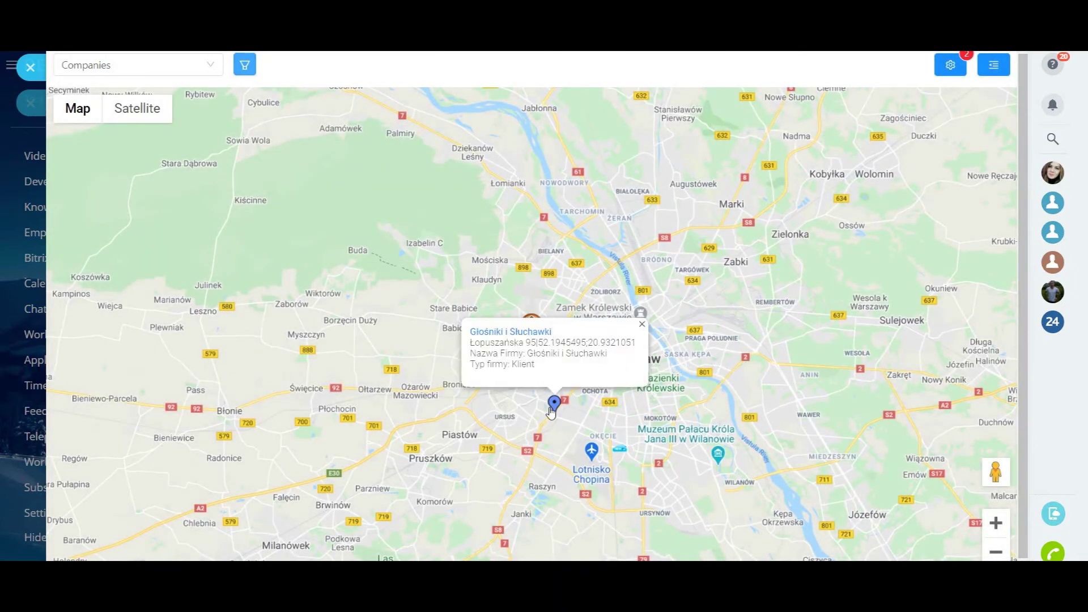
pyautogui.click(622, 449)
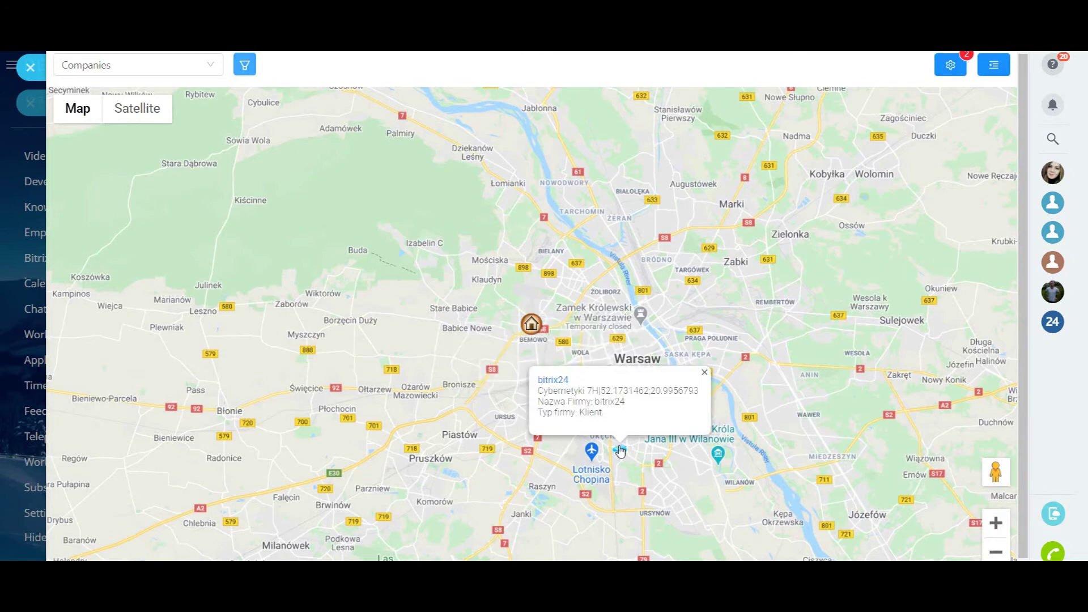
pyautogui.click(993, 66)
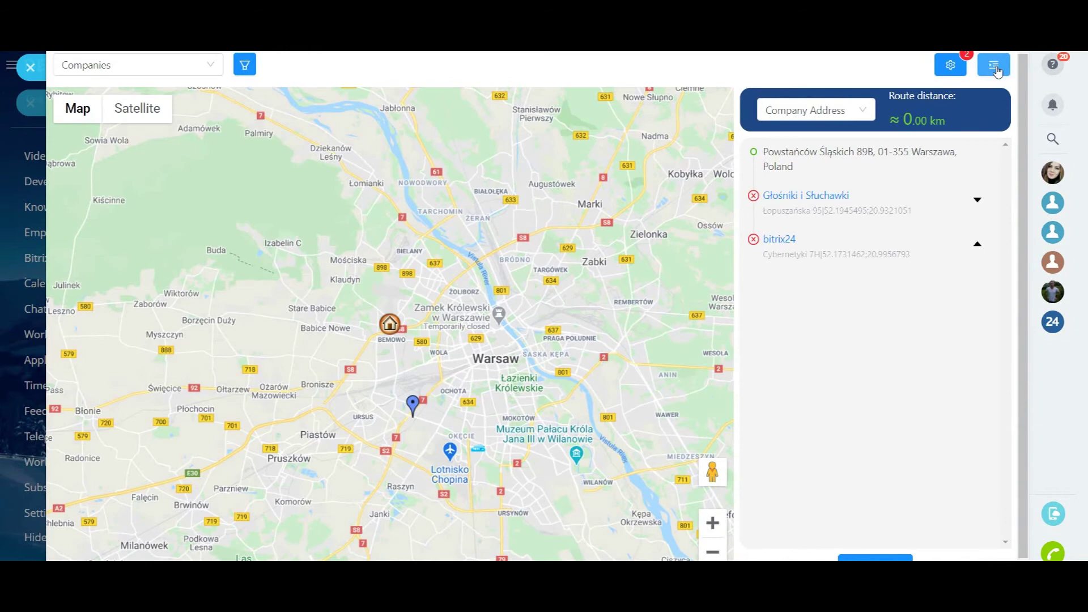
# Reorder the route stops to put bitrix24 first and remove Głośniki i Słuchawki
pyautogui.click(978, 200)
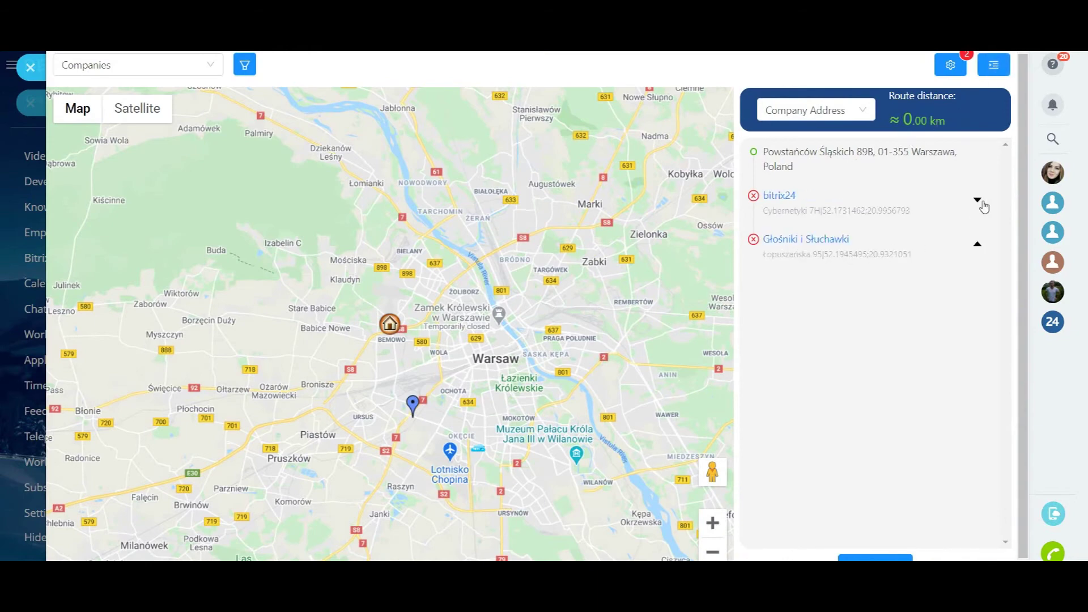
pyautogui.click(982, 202)
pyautogui.click(977, 247)
pyautogui.click(977, 247)
pyautogui.click(978, 202)
pyautogui.click(754, 239)
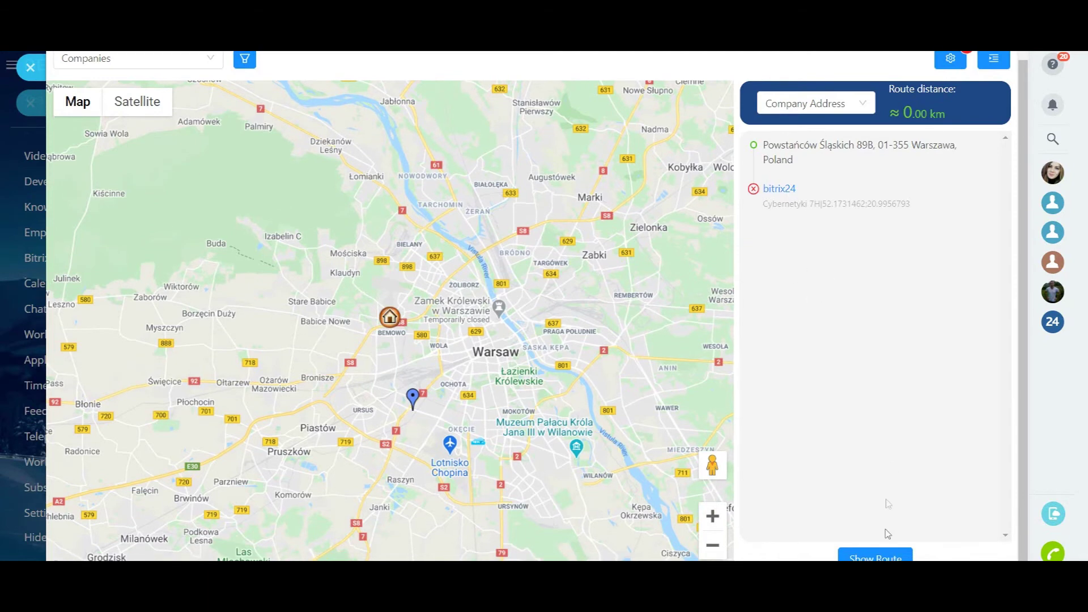
# Show the driving route to bitrix24, dismiss the task form, and return to the map
pyautogui.click(873, 557)
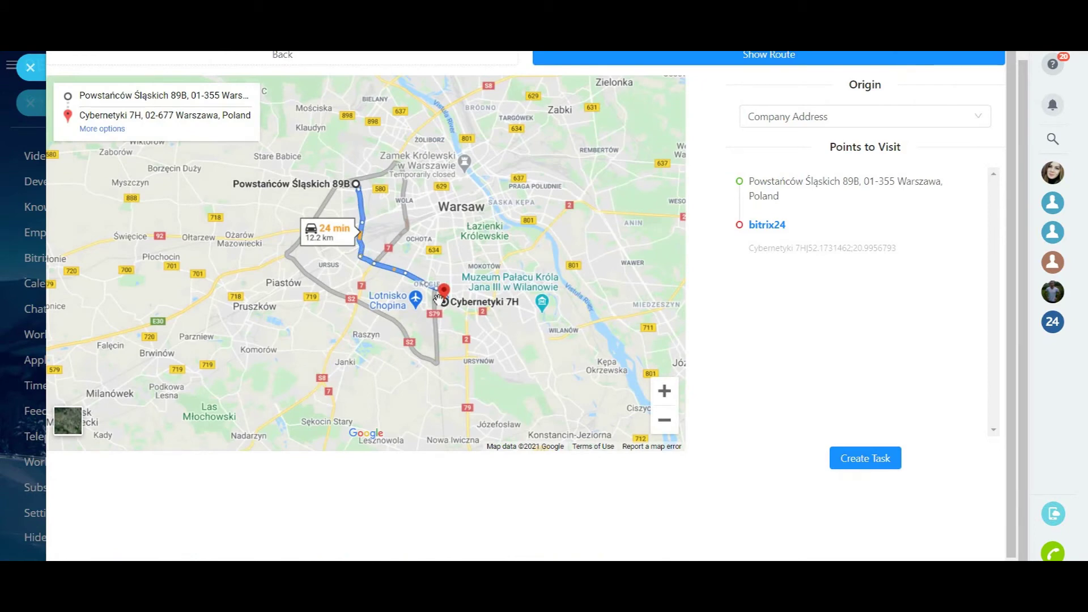
pyautogui.click(845, 457)
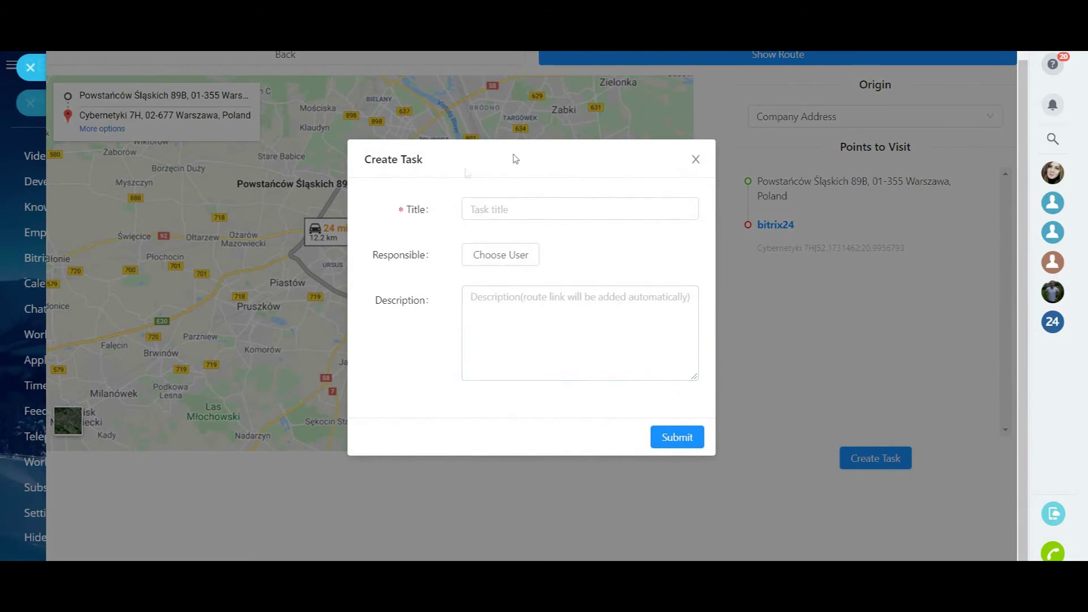
pyautogui.click(695, 162)
pyautogui.click(363, 58)
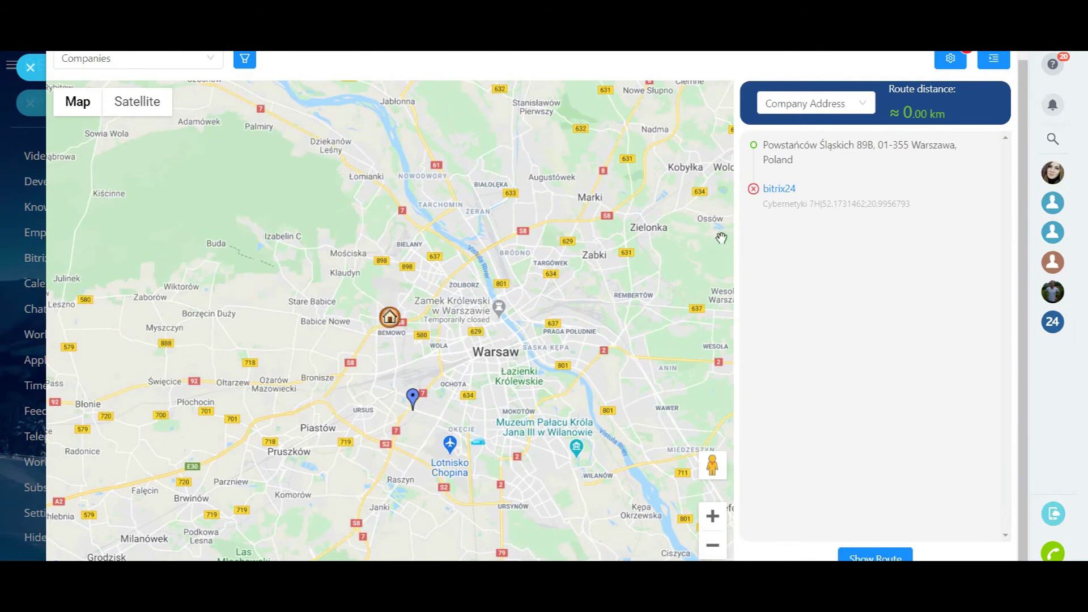
# Set the map filter to Typ firmy Klient with a 5000 m radius
pyautogui.click(245, 59)
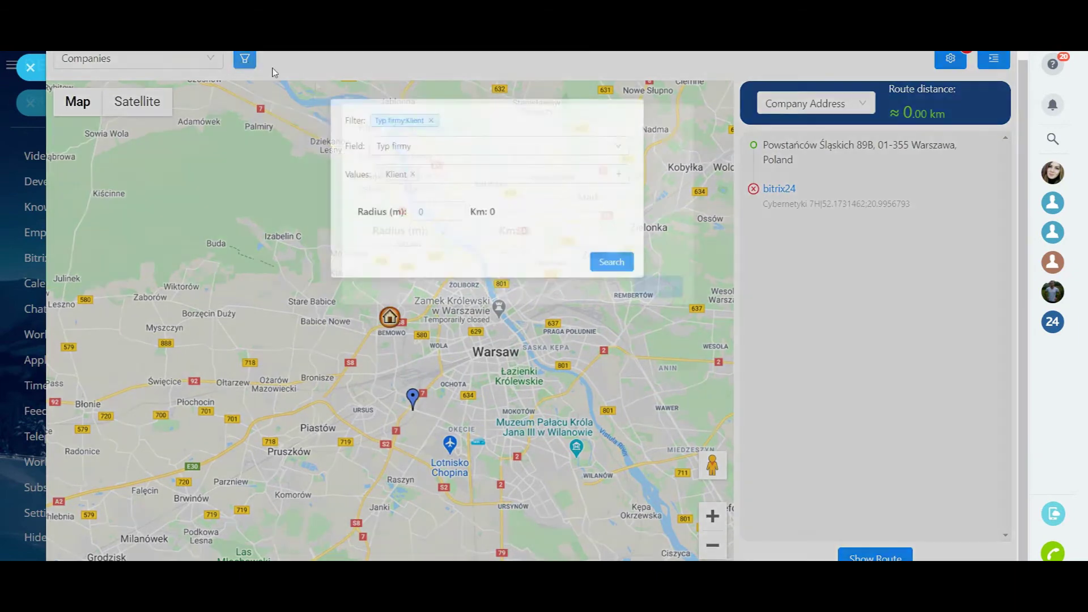
pyautogui.click(674, 297)
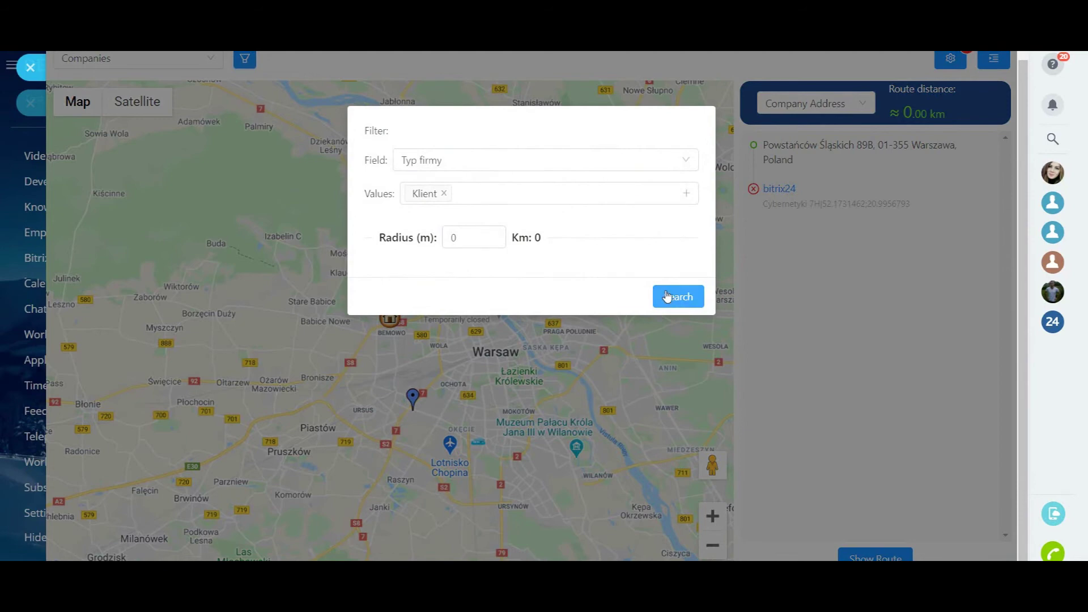
pyautogui.click(248, 64)
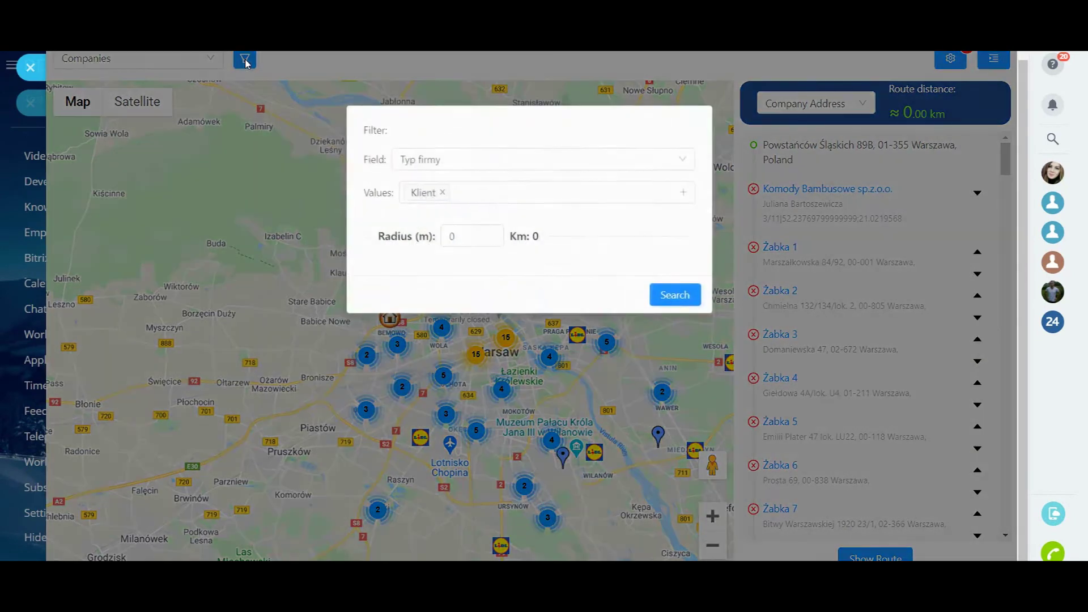
pyautogui.click(449, 190)
pyautogui.press('BackSpace')
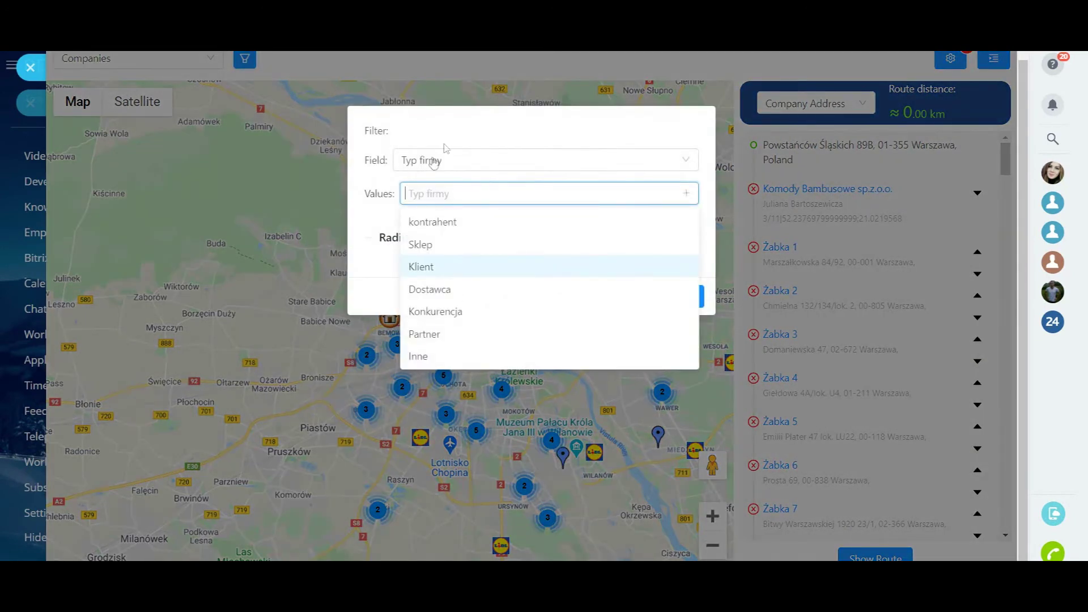
pyautogui.click(443, 264)
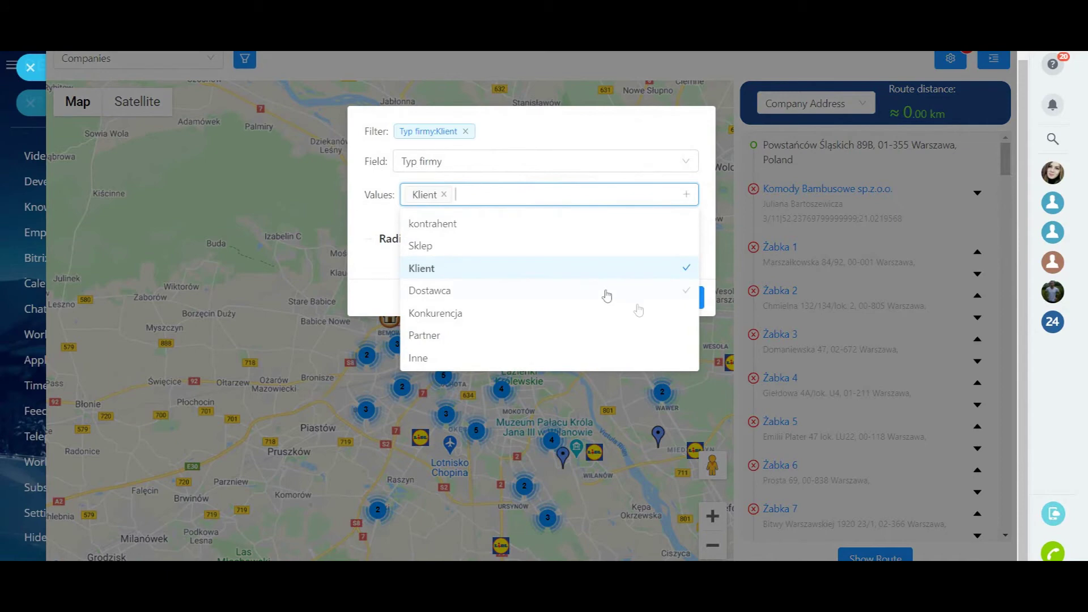
pyautogui.click(386, 262)
pyautogui.doubleClick(448, 238)
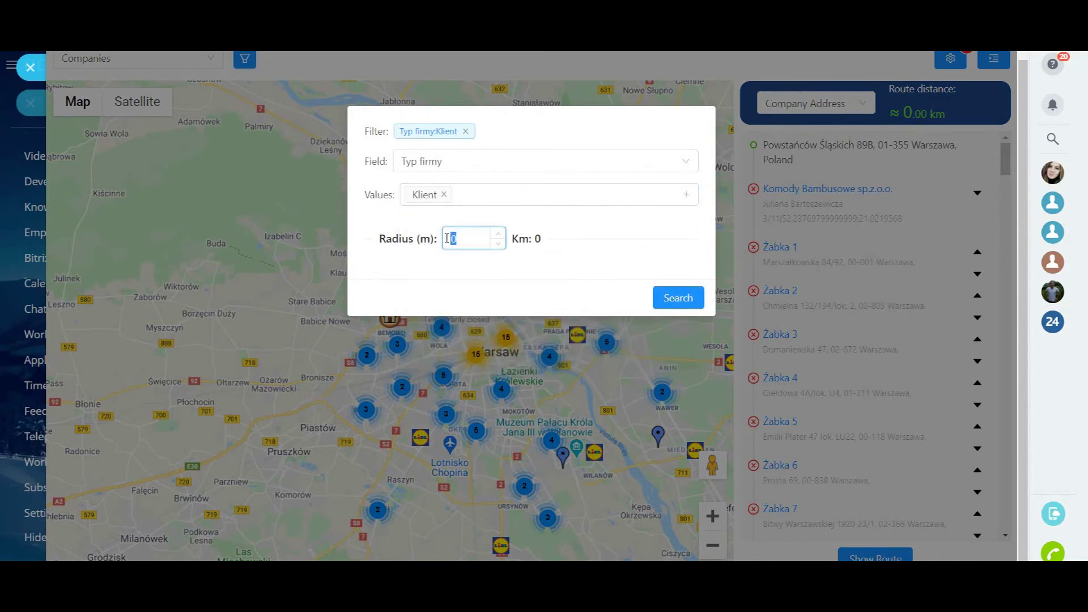
pyautogui.write('5000')
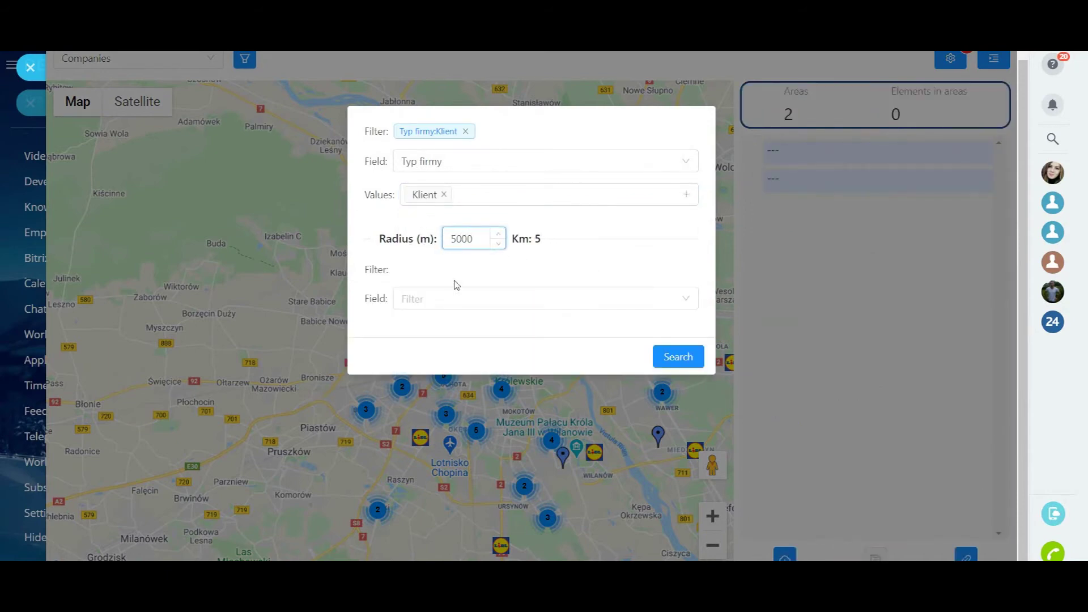
# Add a second filter Typ firmy = Sklep and search to draw the zones
pyautogui.click(461, 299)
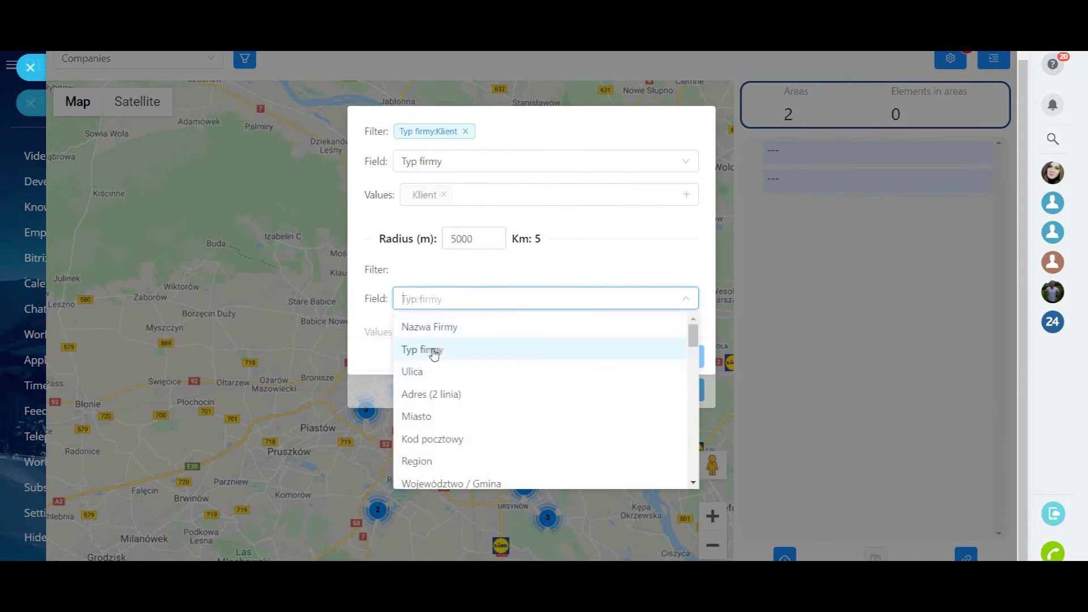
pyautogui.click(434, 352)
pyautogui.click(429, 334)
pyautogui.click(419, 383)
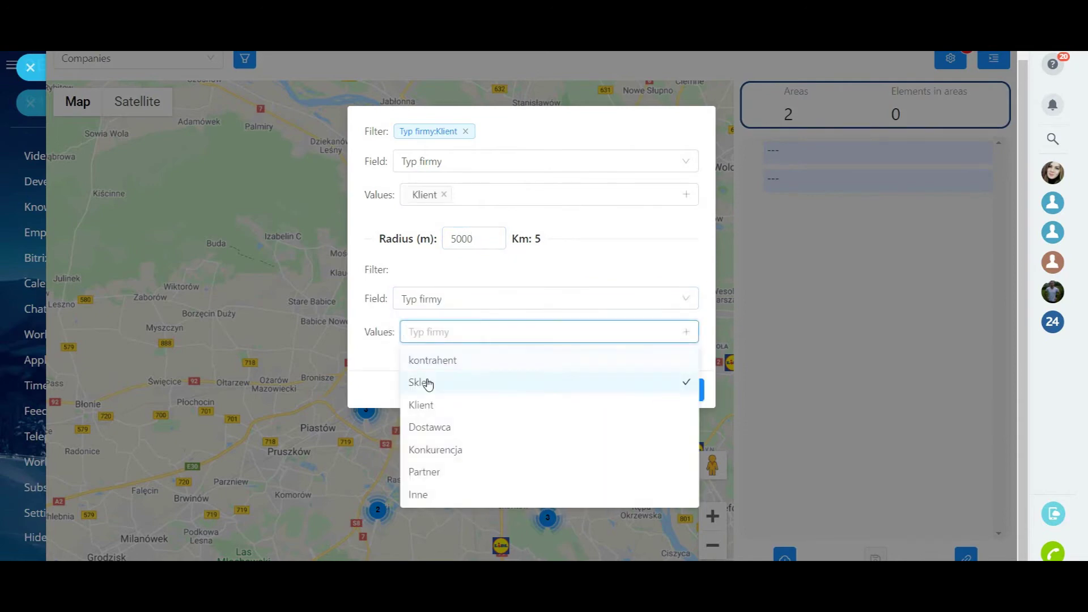
pyautogui.click(372, 361)
pyautogui.click(676, 391)
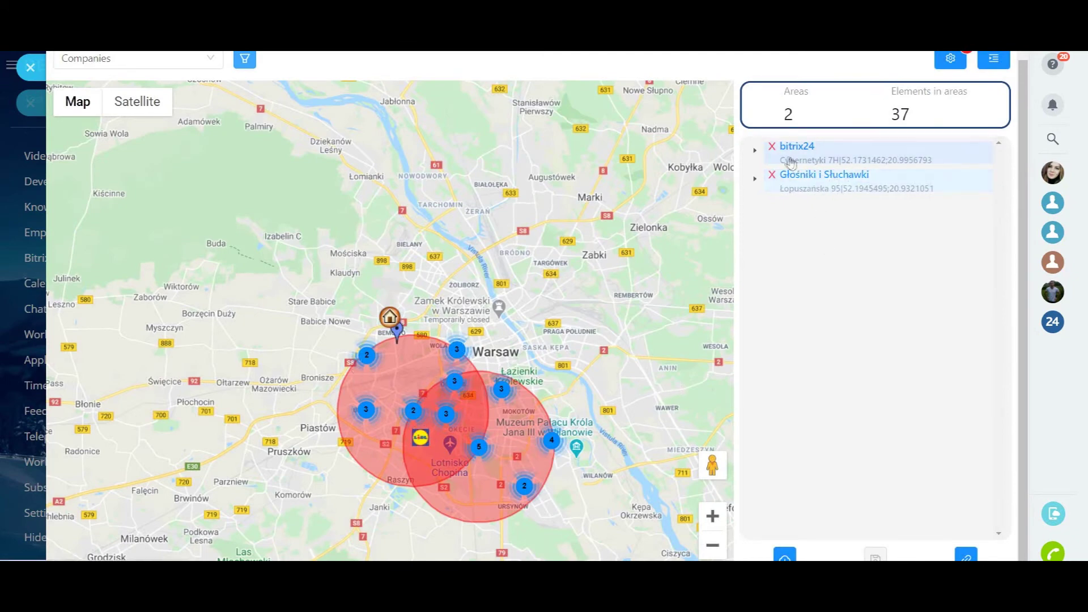
# Expand the bitrix24 zone and remove Żabka 37 and Żabka 30 from the results
pyautogui.click(756, 153)
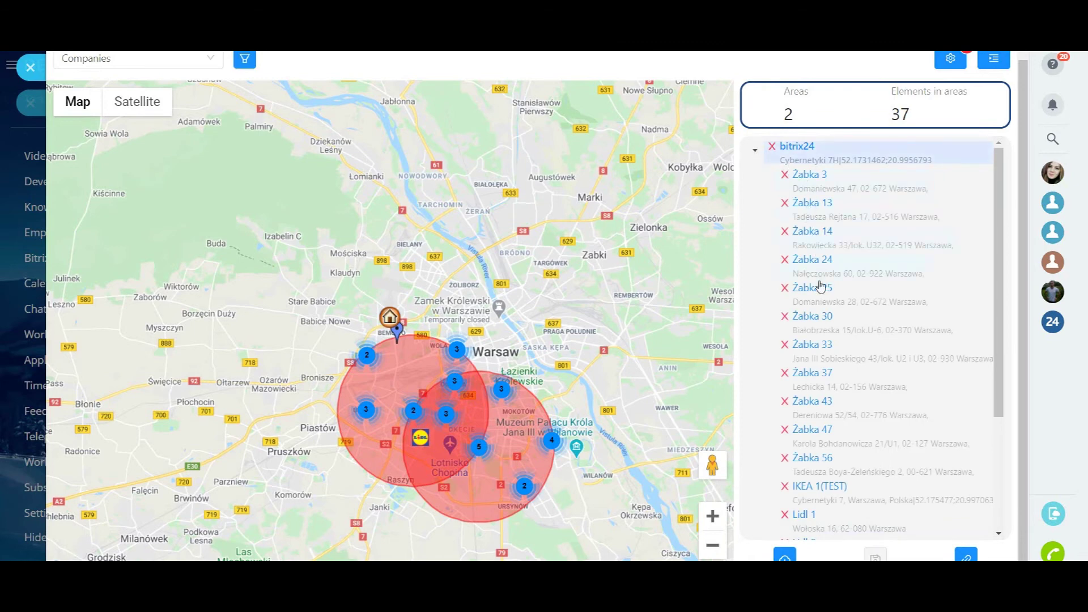
pyautogui.moveTo(821, 358); pyautogui.dragTo(821, 395)
pyautogui.click(853, 388)
pyautogui.click(785, 374)
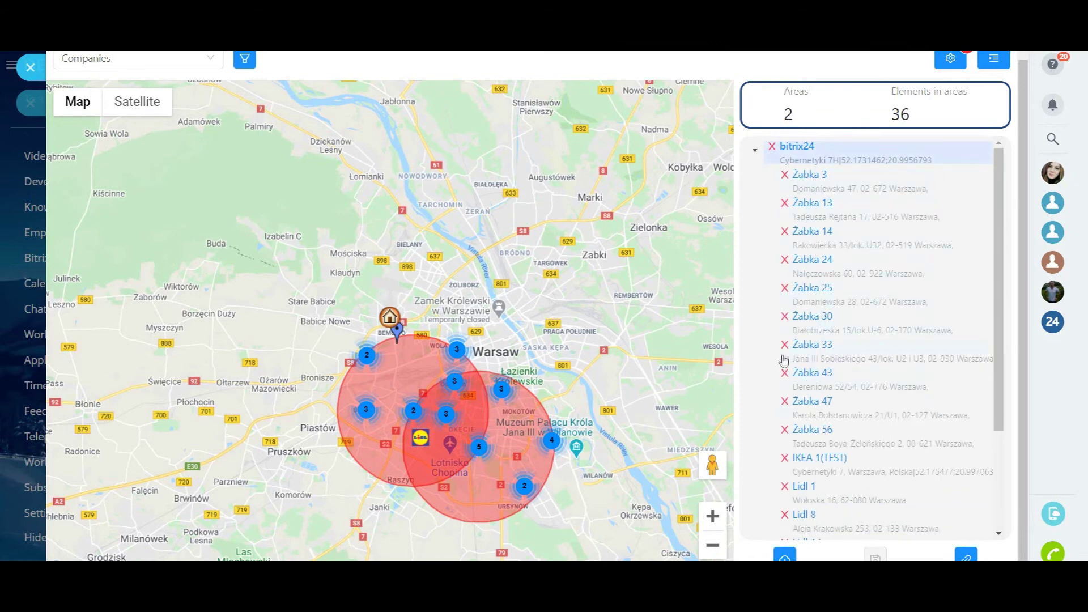
pyautogui.click(786, 318)
# Look over the remaining zone stores, export them to Excel, and open the downloaded file
pyautogui.scroll(-2, 819, 251)
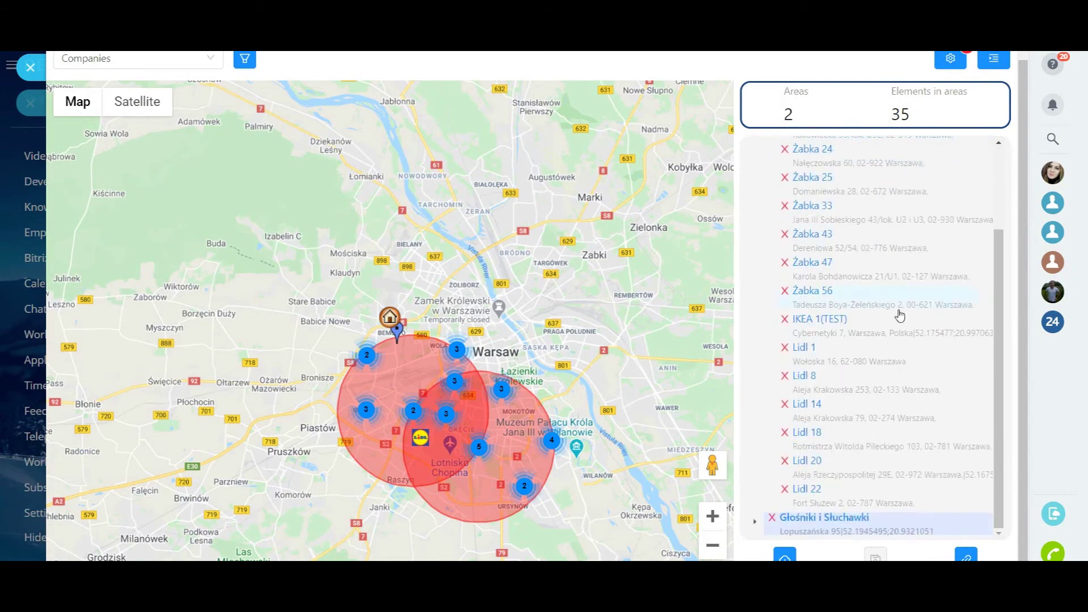
pyautogui.scroll(2, 408, 496)
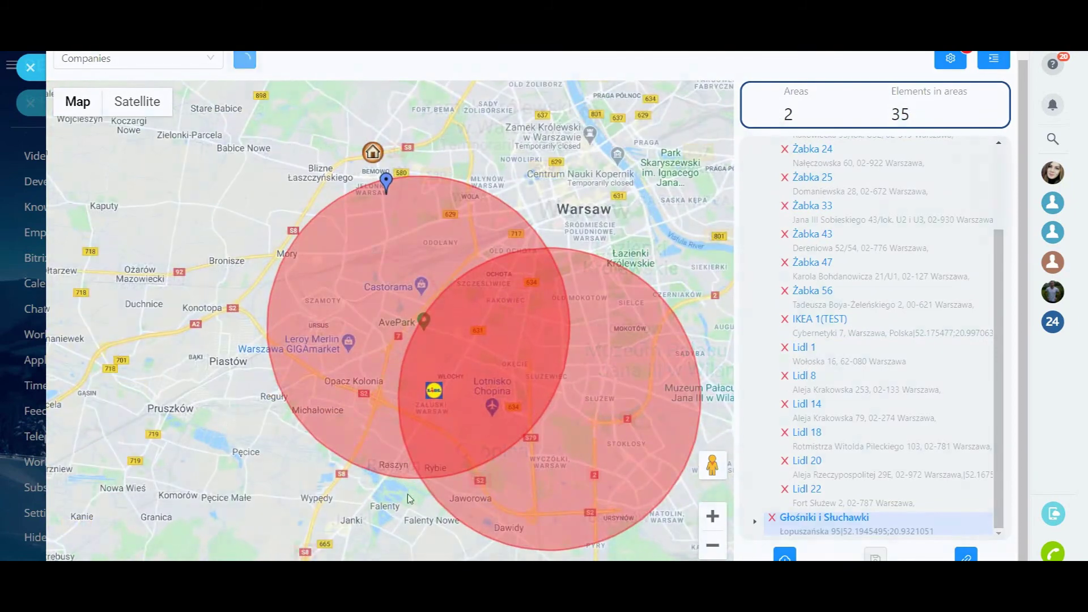
pyautogui.scroll(2, 481, 467)
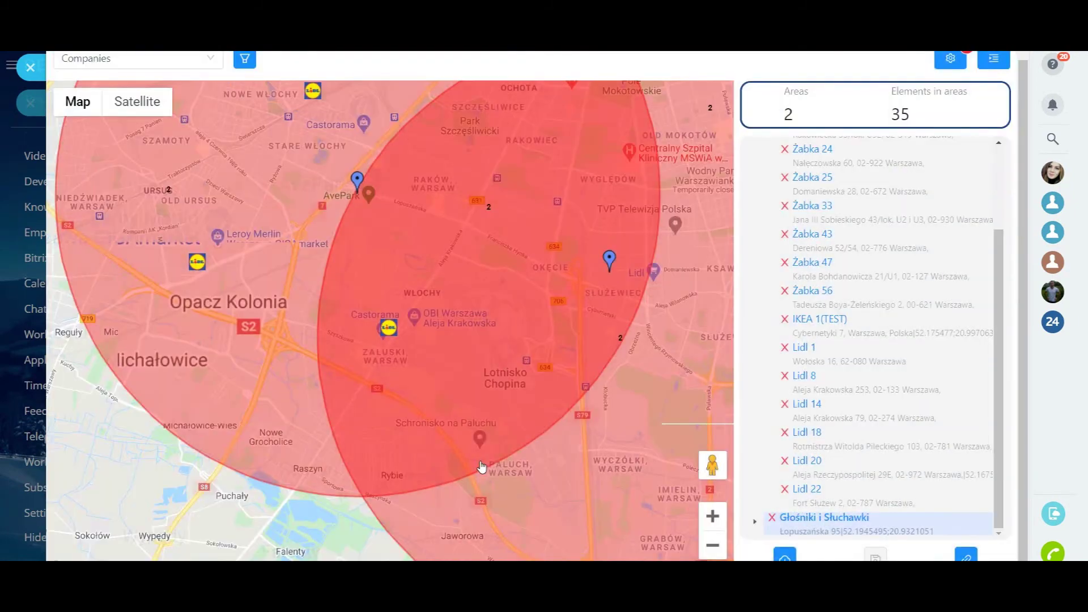
pyautogui.moveTo(515, 445); pyautogui.dragTo(384, 506)
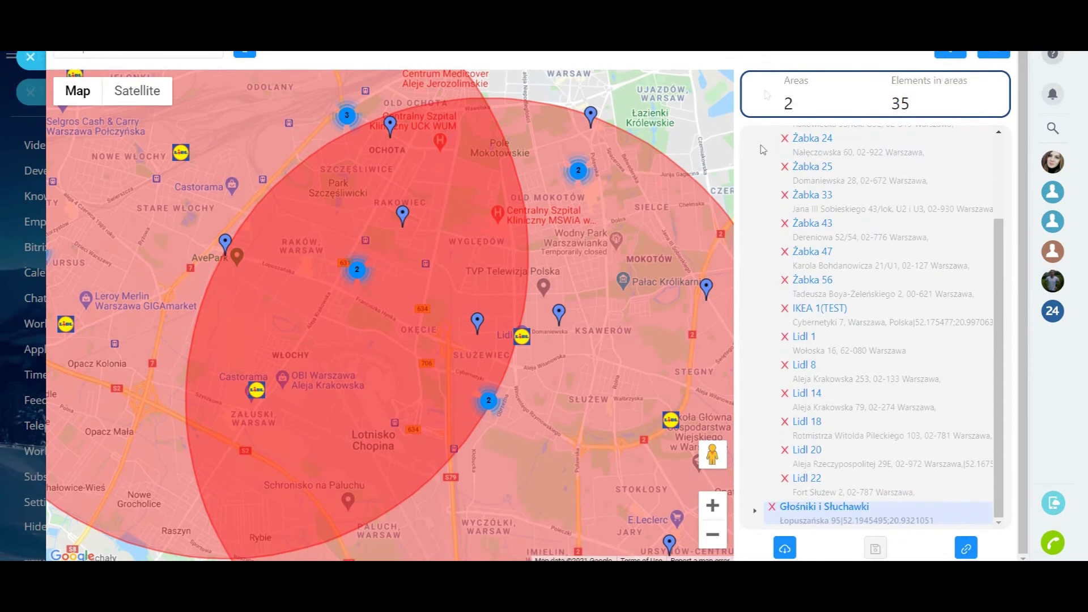
pyautogui.click(785, 548)
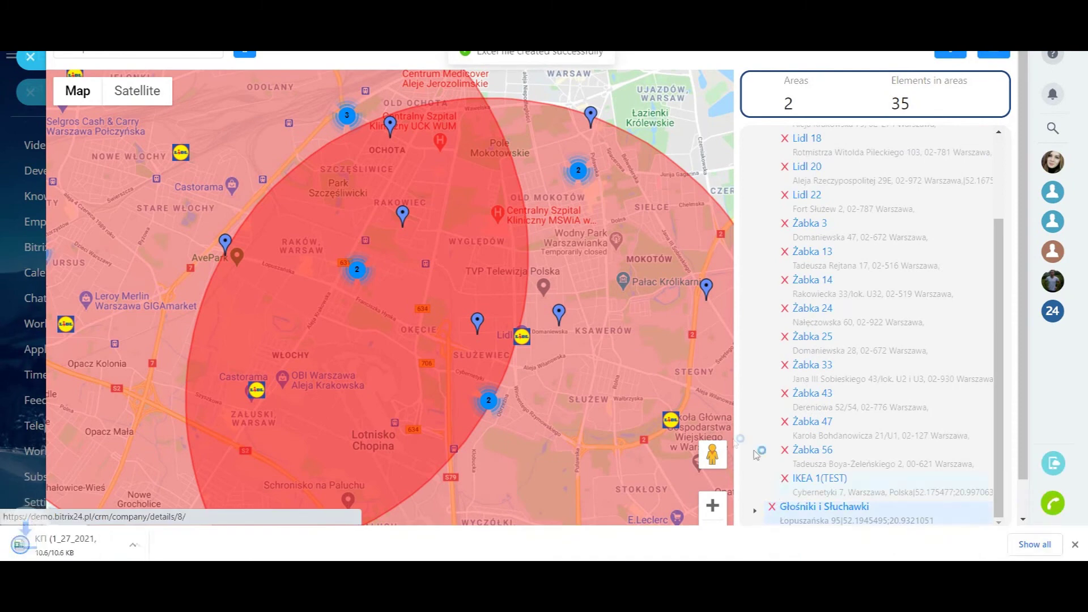
pyautogui.click(99, 544)
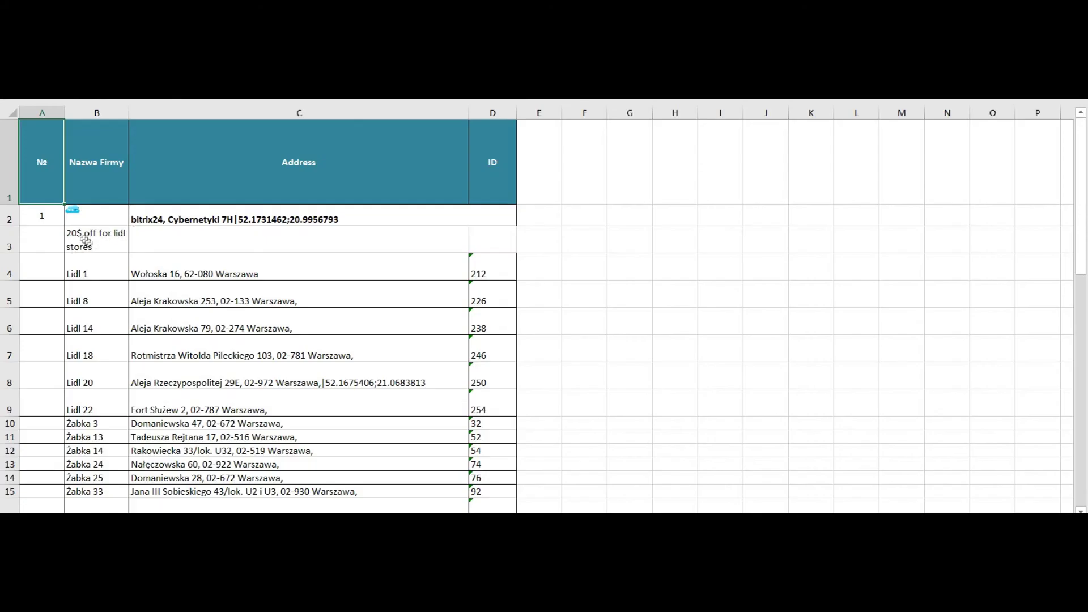
# Select the first zone's discount note cell and scroll through both zones' Lidl and Żabka store lists
pyautogui.click(115, 241)
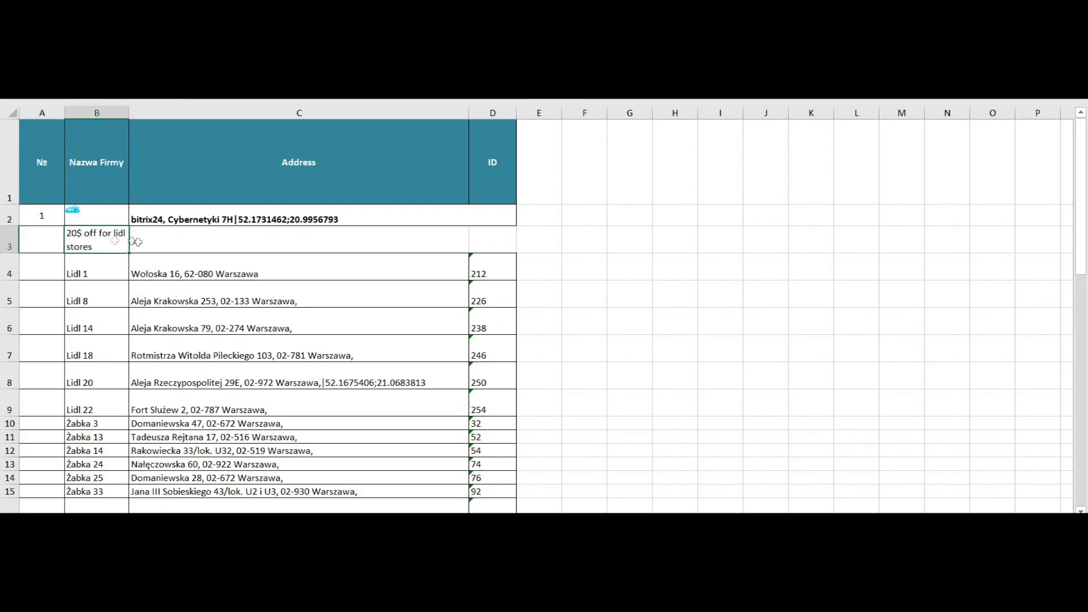
pyautogui.scroll(-5, 348, 258)
pyautogui.scroll(5, 348, 259)
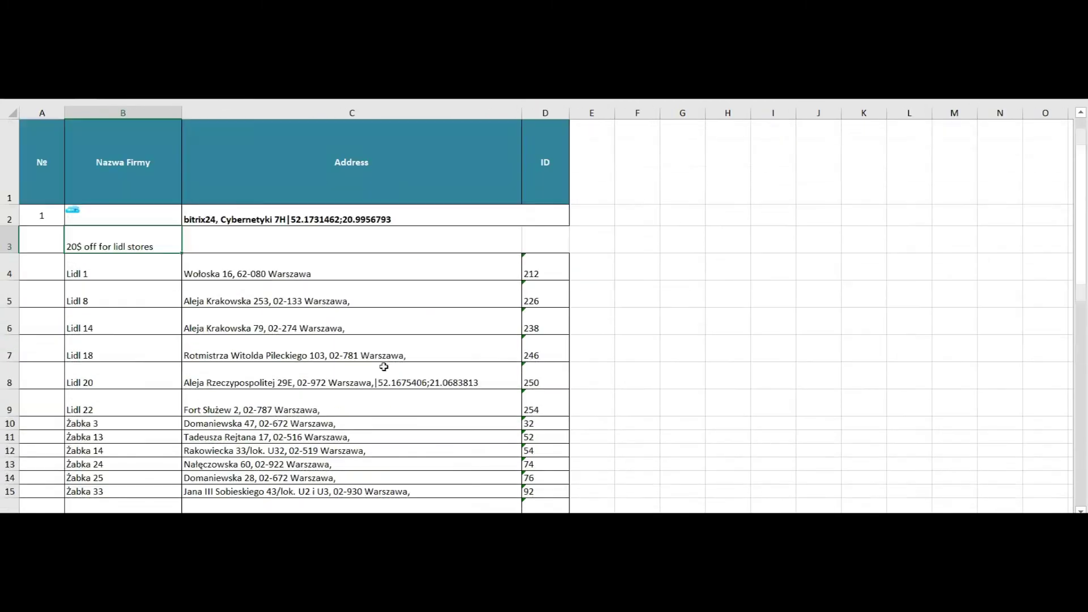
pyautogui.scroll(-6, 251, 242)
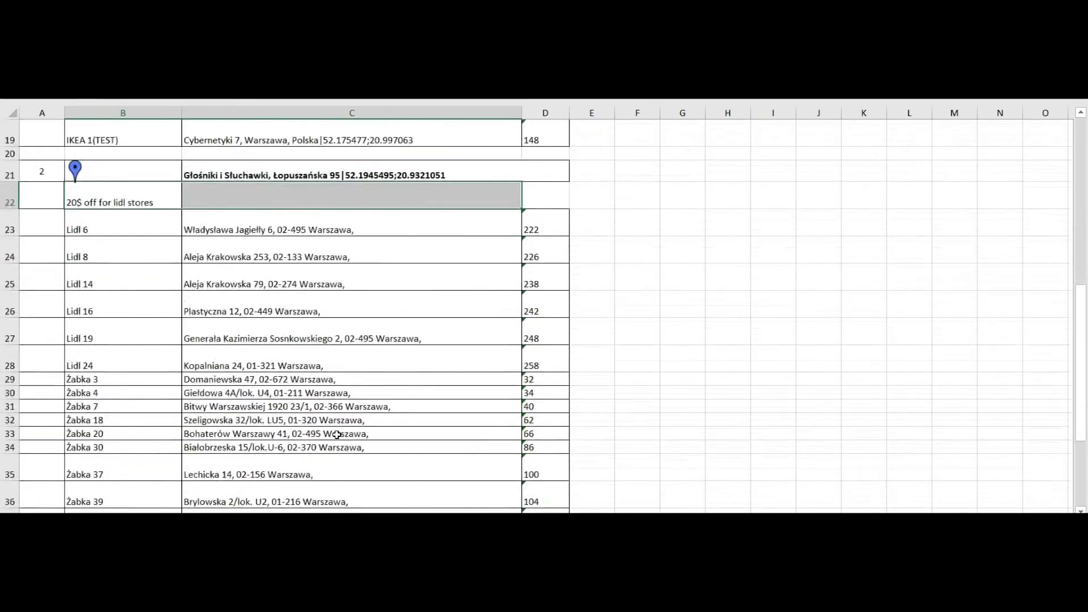
pyautogui.scroll(6, 328, 439)
pyautogui.scroll(-10, 327, 440)
pyautogui.scroll(10, 324, 435)
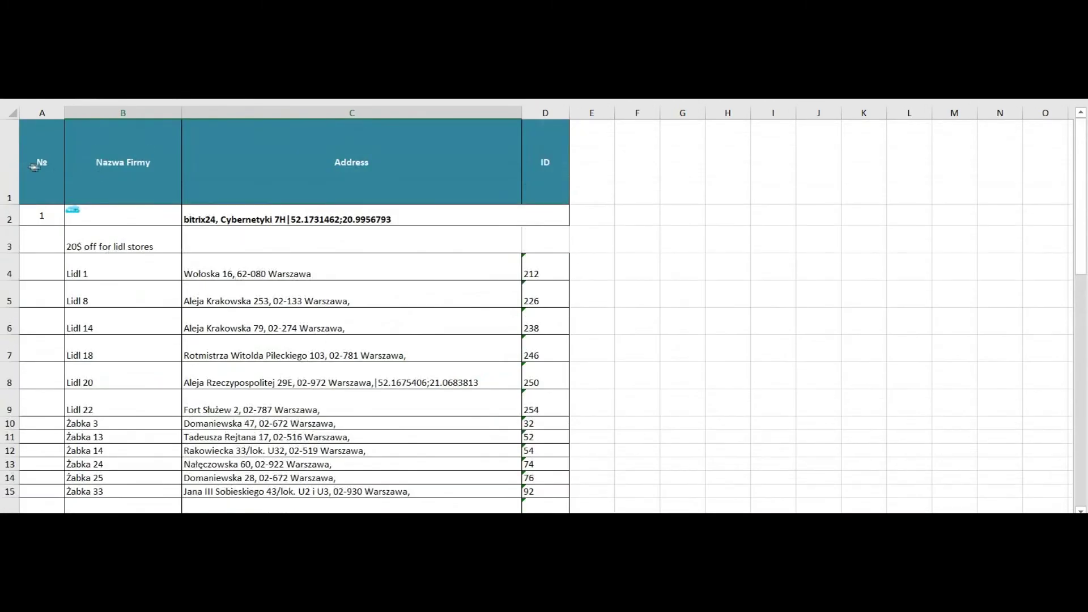
pyautogui.moveTo(34, 167); pyautogui.dragTo(557, 193)
pyautogui.click(477, 287)
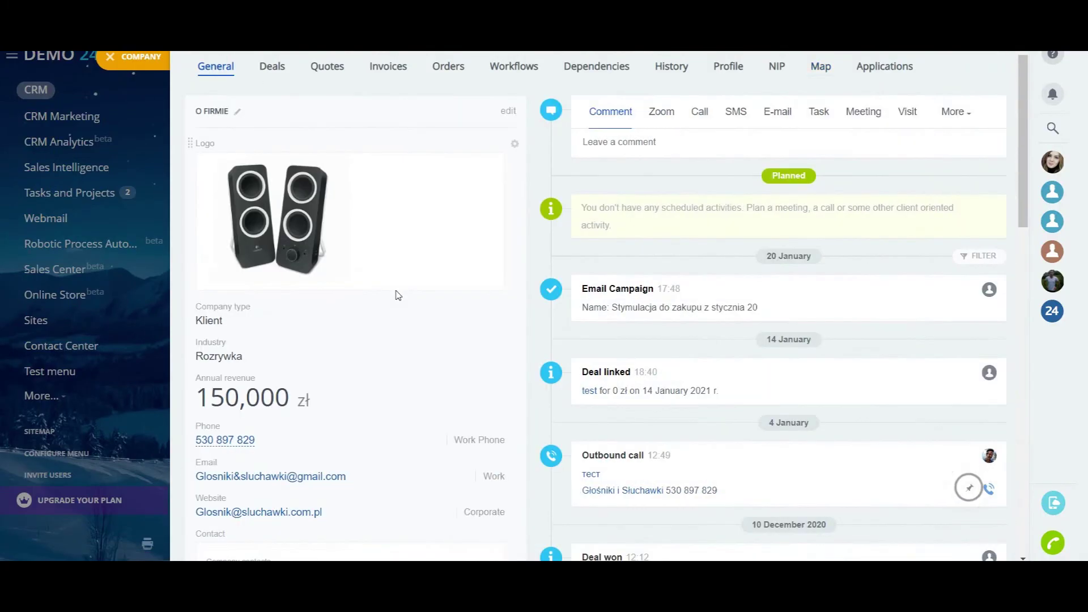
# Download the two 5 km zones and their stores from the company Map as a KML file
pyautogui.scroll(-5, 399, 295)
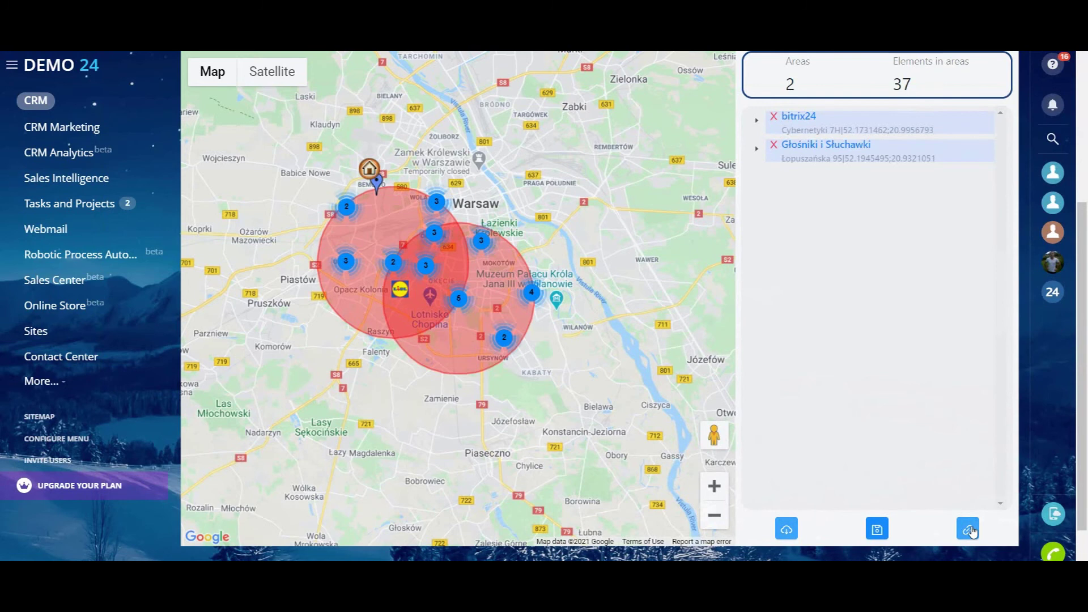
pyautogui.click(969, 530)
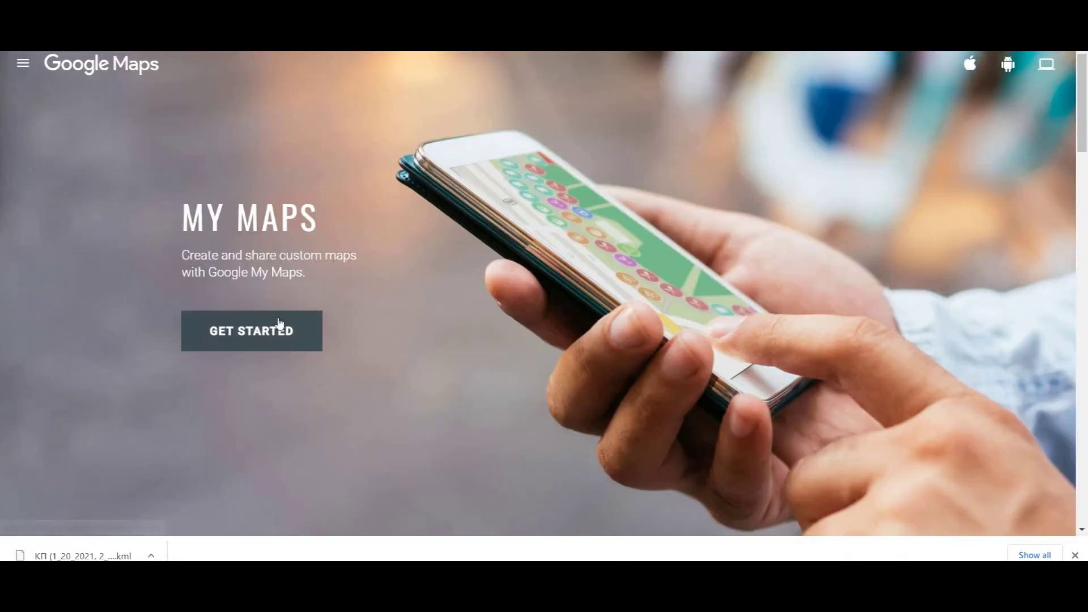
pyautogui.click(284, 324)
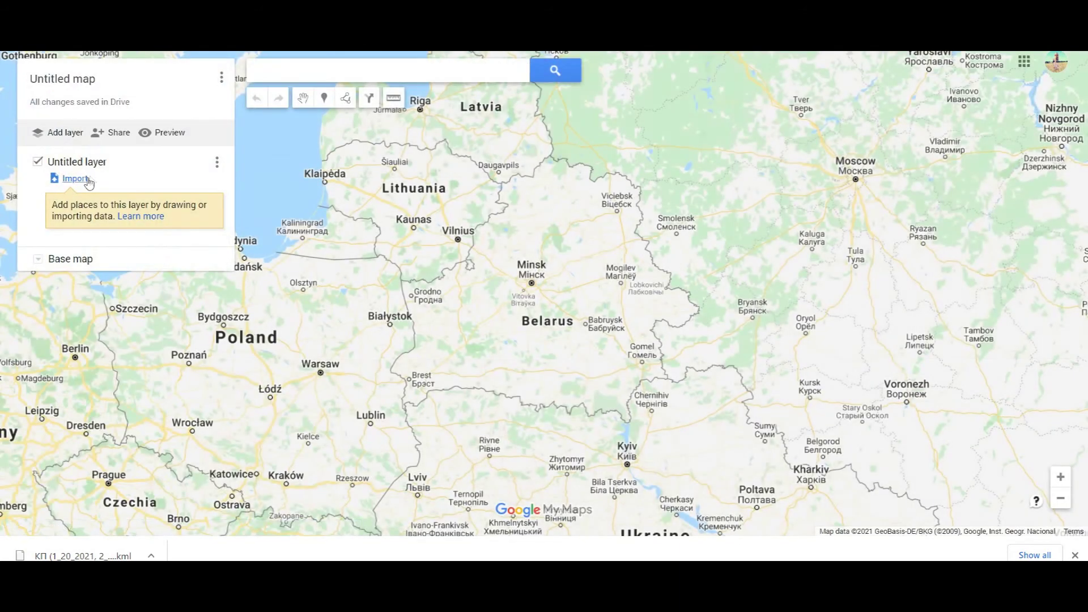
# Import the exported КП .kml file from Downloads into the new map's Untitled layer
pyautogui.click(57, 178)
pyautogui.click(551, 333)
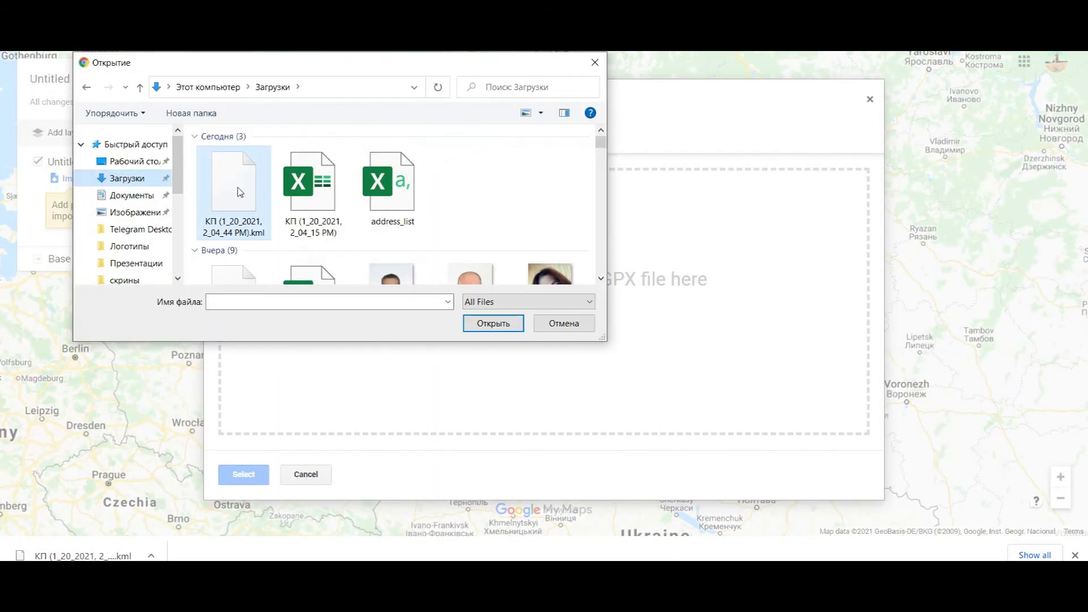
pyautogui.click(240, 191)
pyautogui.click(492, 324)
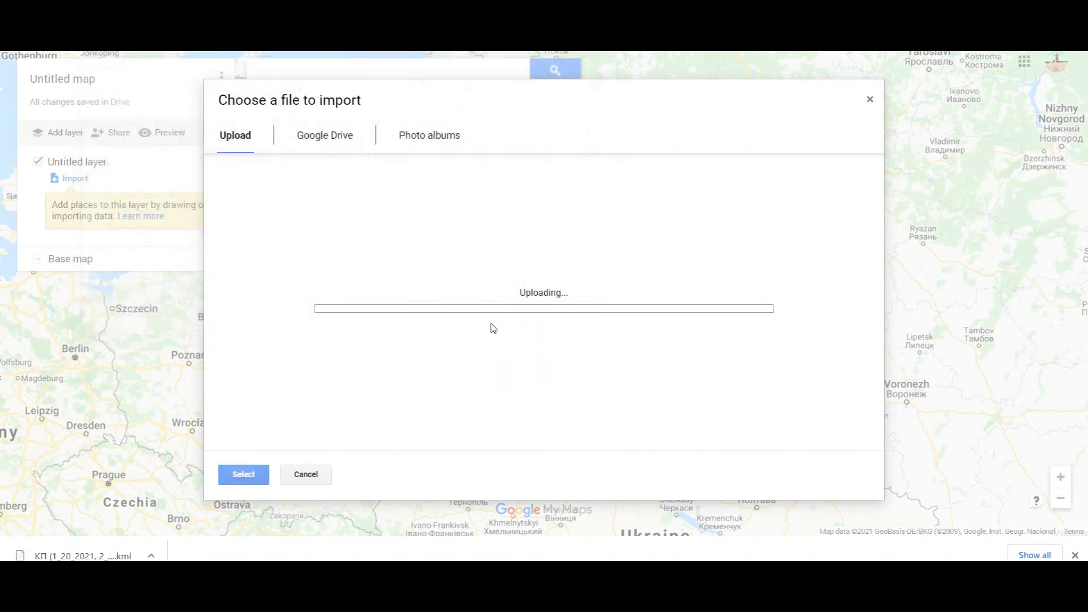